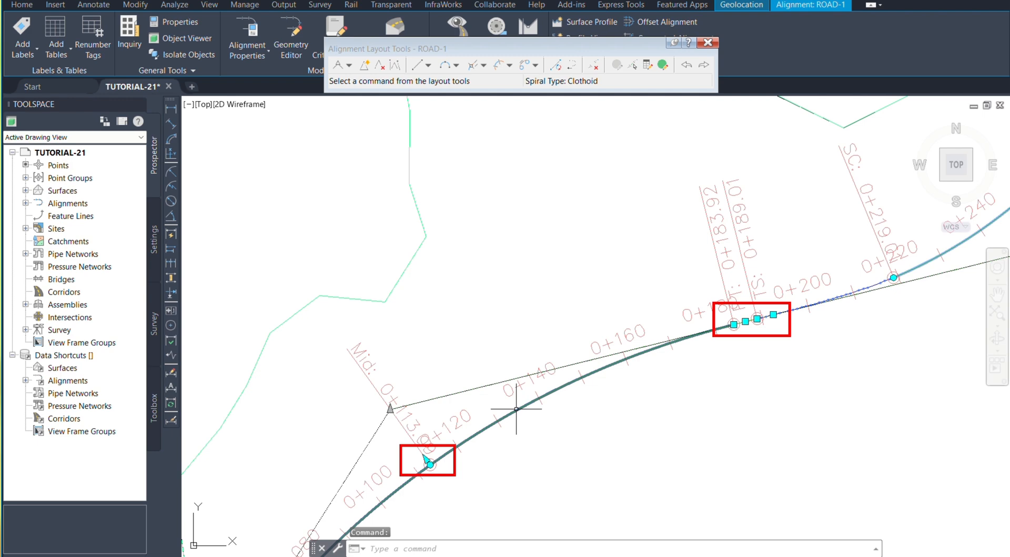
Step: Open the layout parameters for ROAD-1, pick the first curve as sub-entity to review its geometry, and close the parameters
scroll(559, 266, down, 2)
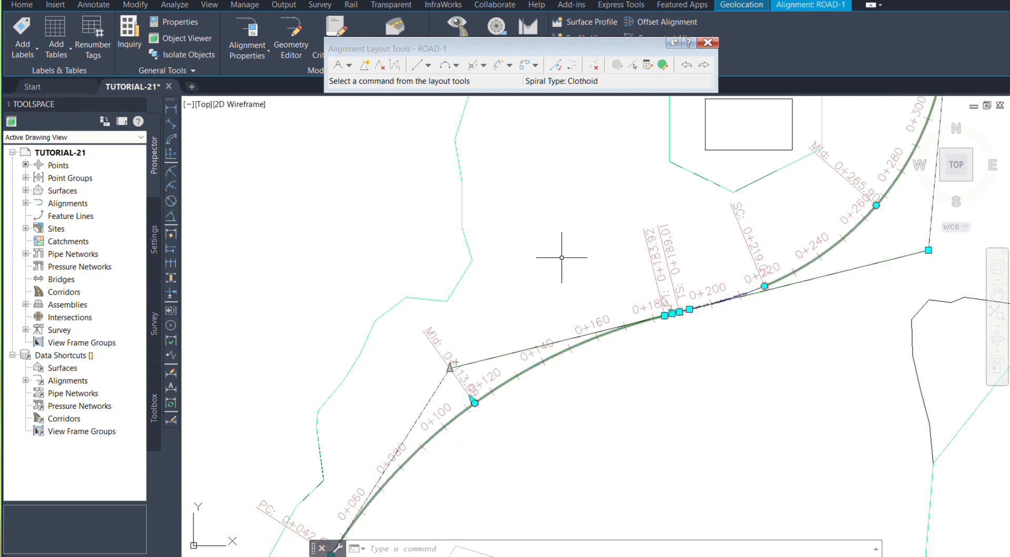
click(648, 65)
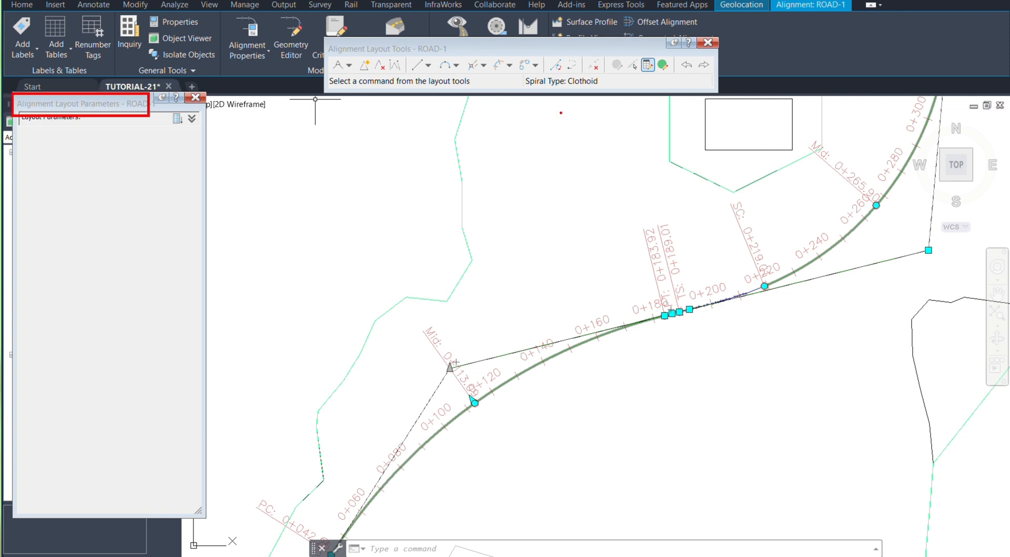
click(631, 65)
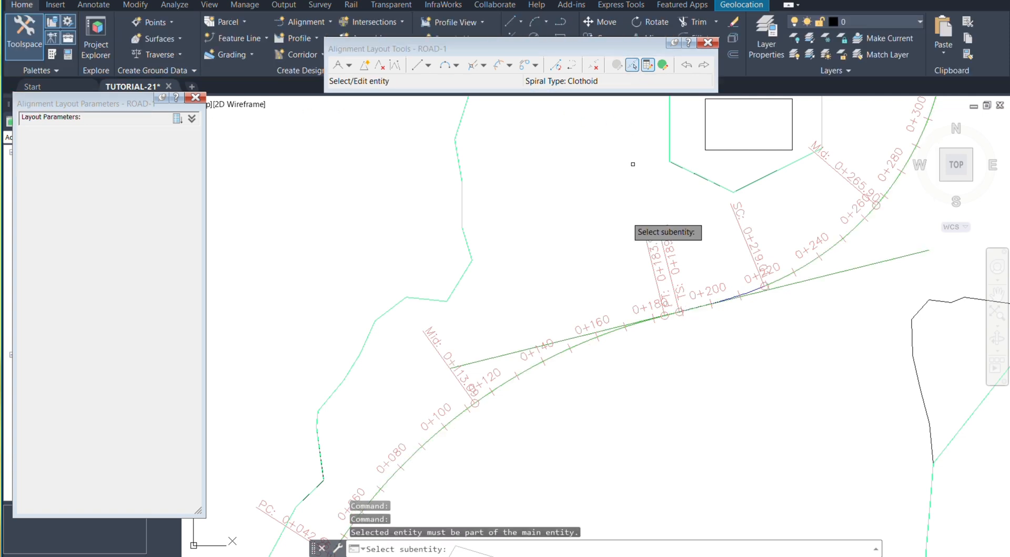
click(584, 343)
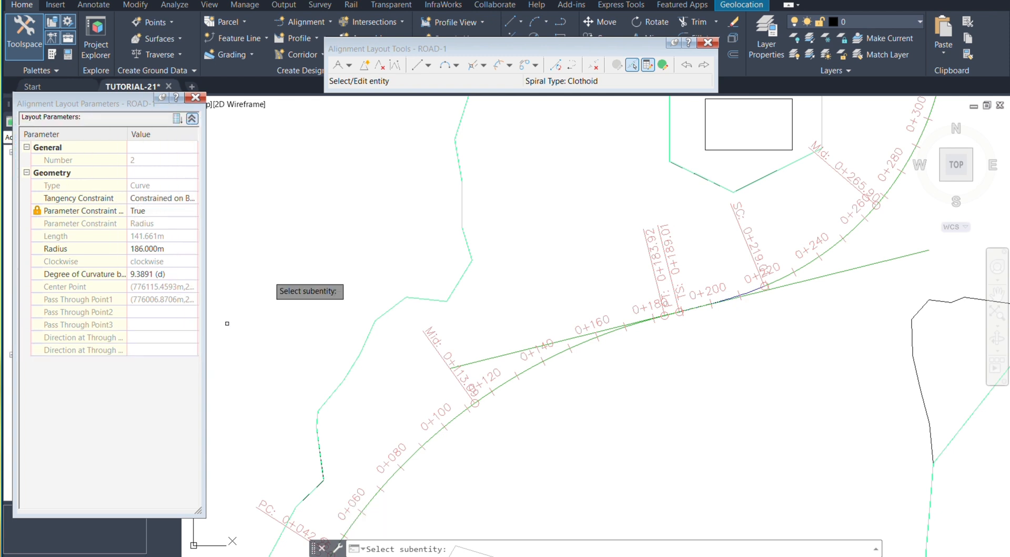
key(Escape)
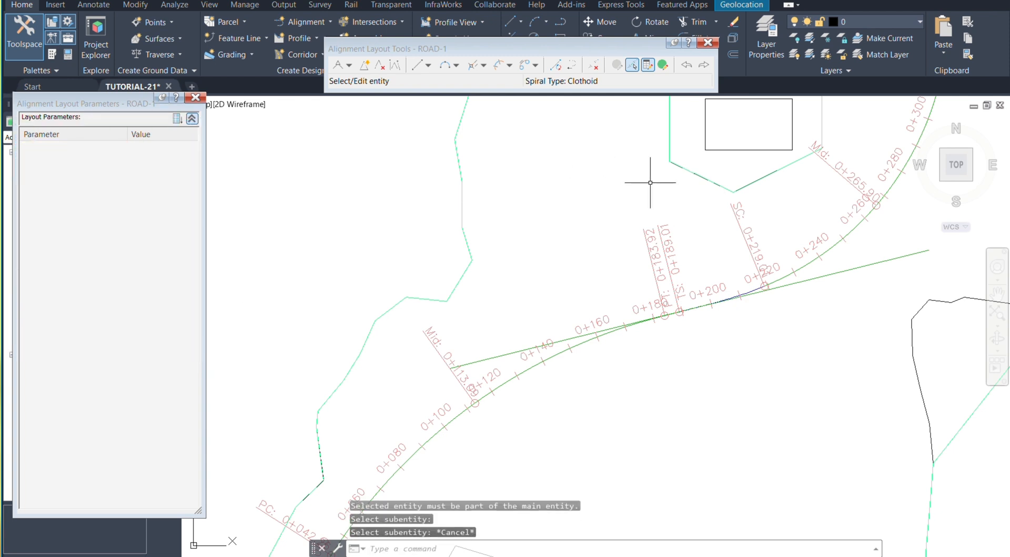
click(195, 98)
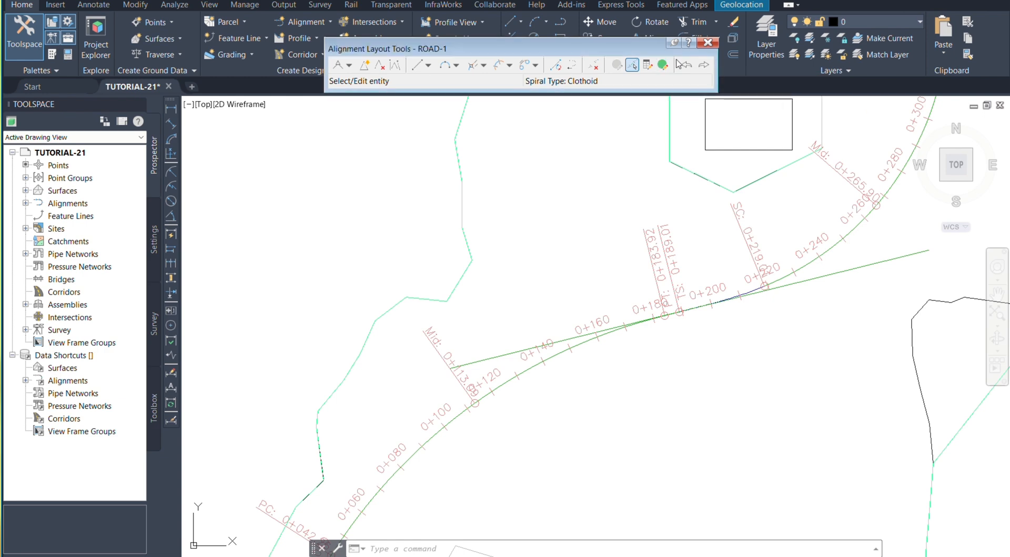
Step: Open the alignment entities table for ROAD-1, reposition it over the drawing and enlarge it to fit all entity rows
click(663, 66)
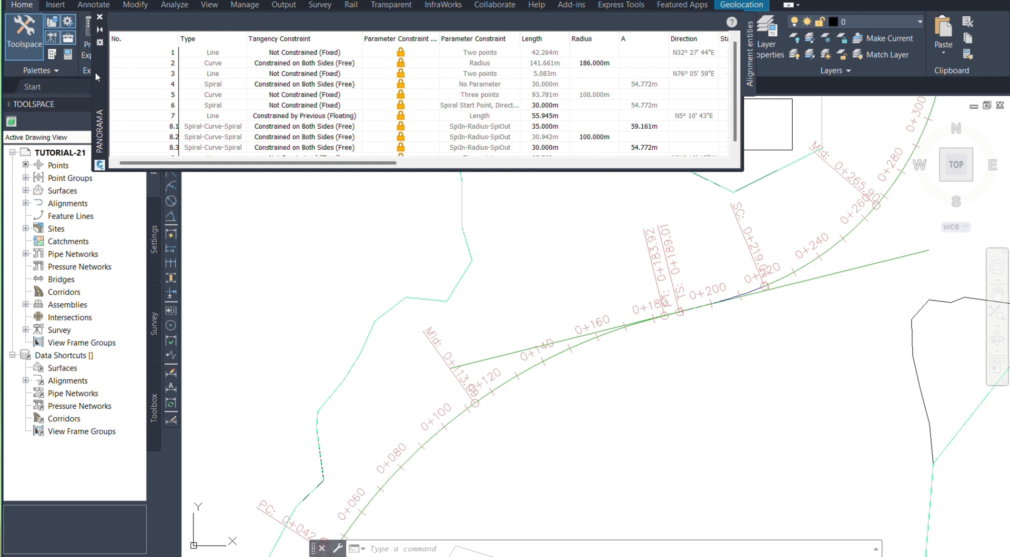
drag(95, 73, 115, 88)
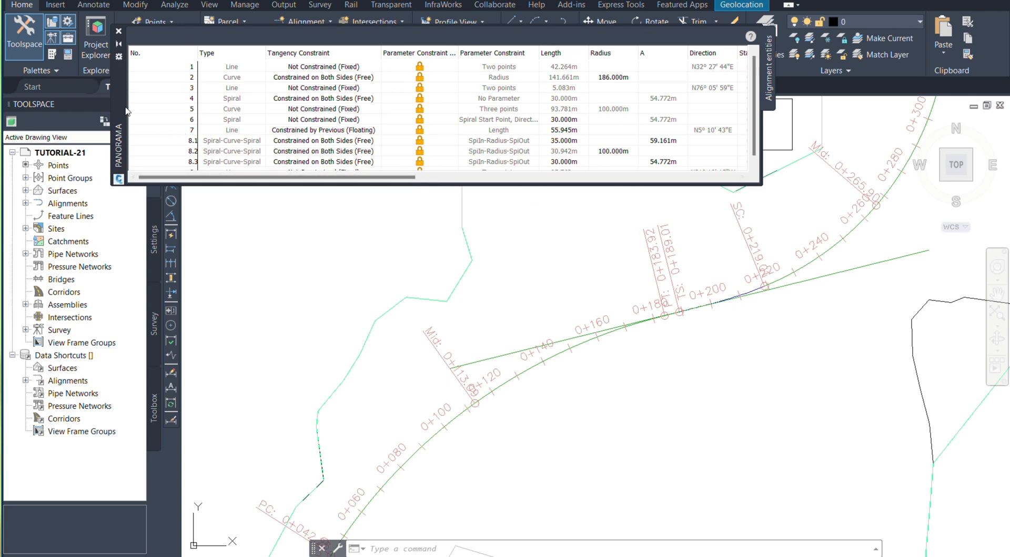
mouse_move(121, 104)
mouse_down()
mouse_move(148, 68)
mouse_move(160, 105)
mouse_move(125, 120)
mouse_up()
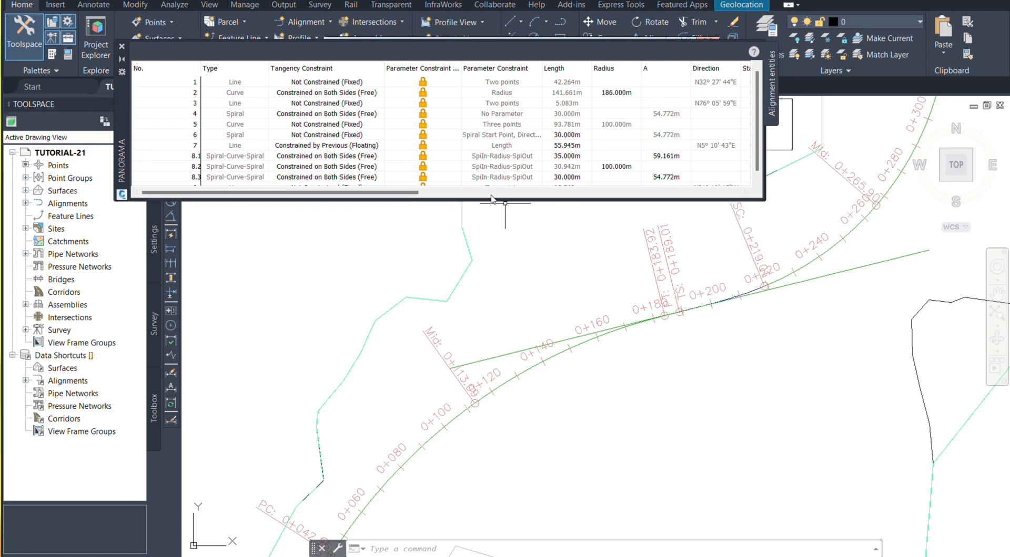
drag(492, 199, 488, 211)
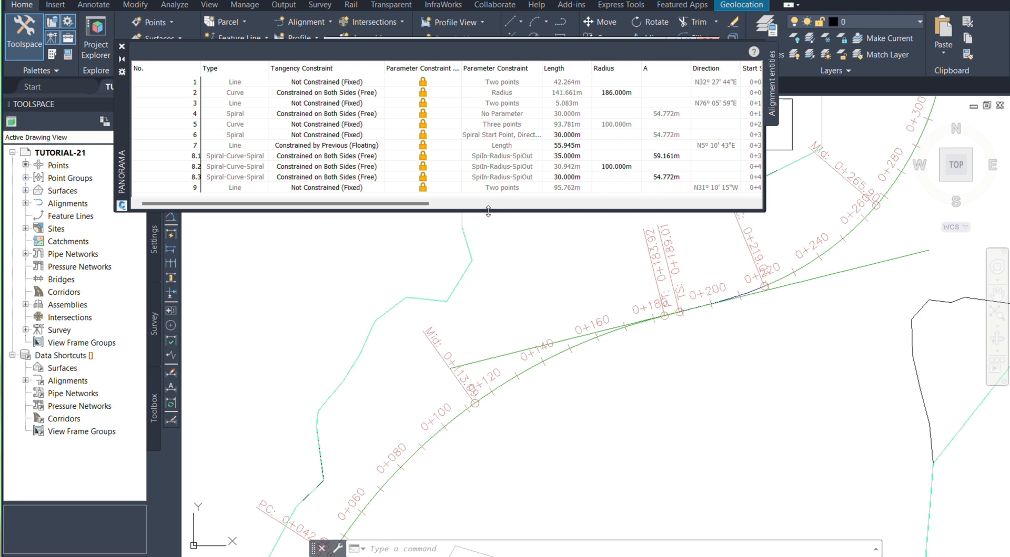
click(528, 263)
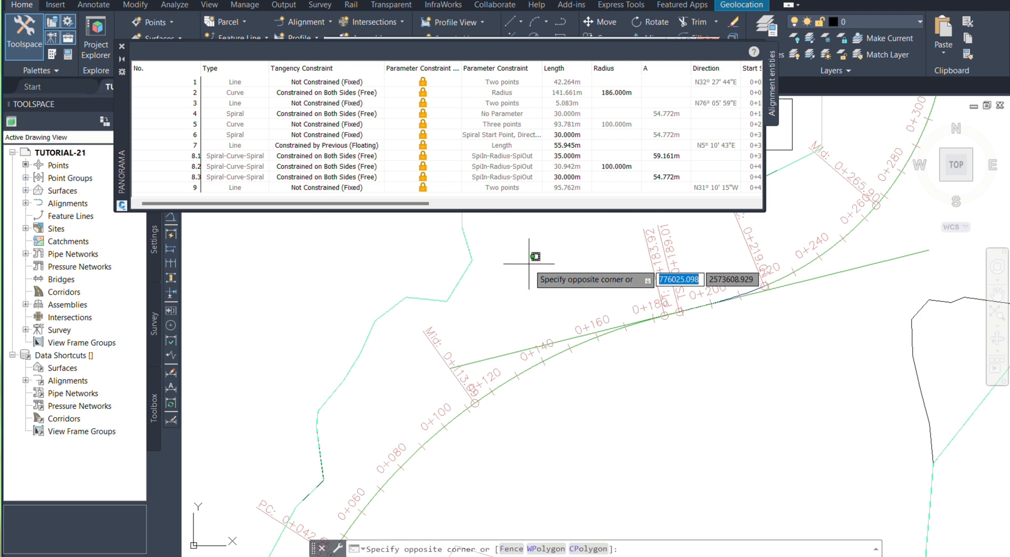
key(Escape)
scroll(534, 274, down, 6)
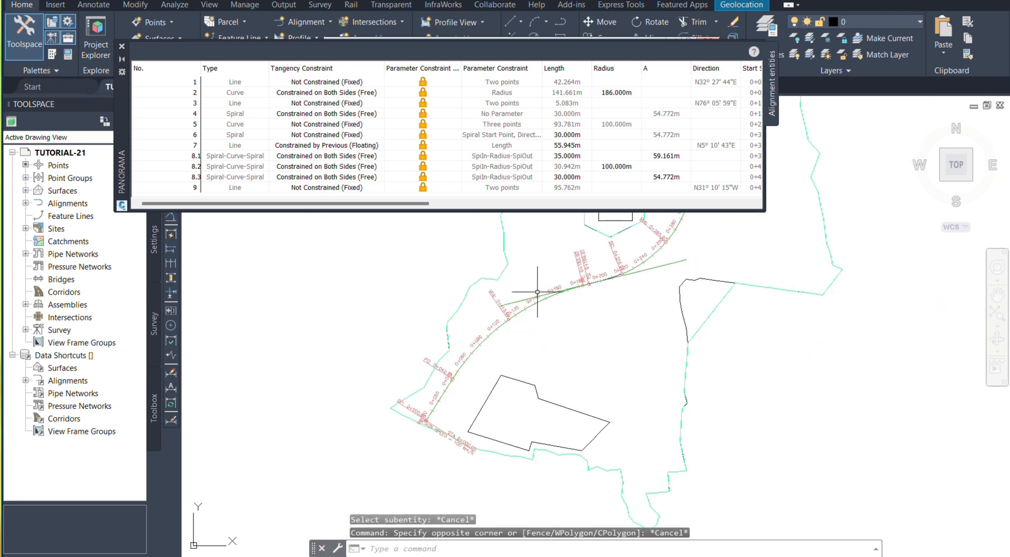
middle_drag(551, 310, 535, 374)
scroll(532, 365, down, 2)
scroll(526, 351, up, 4)
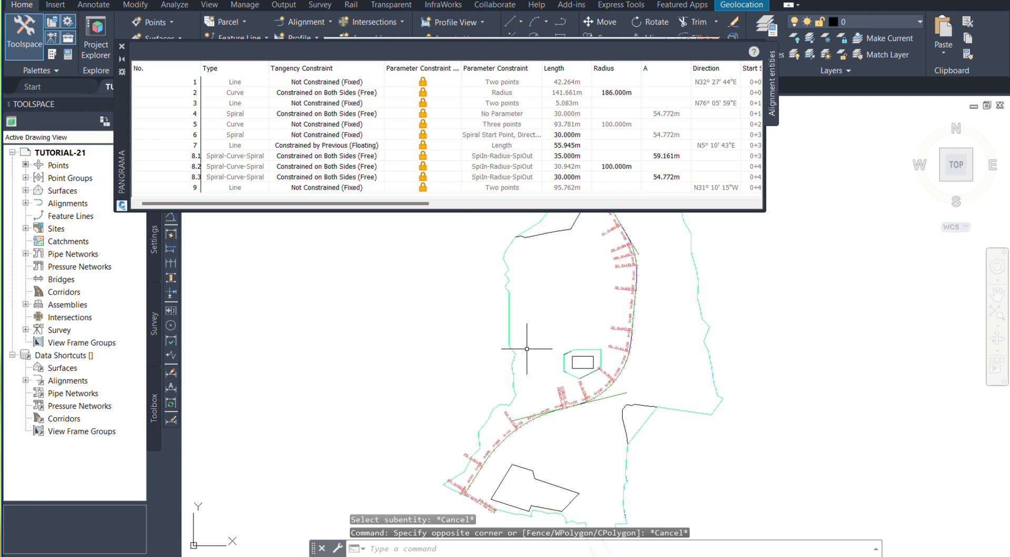
scroll(546, 282, down, 2)
scroll(547, 421, up, 3)
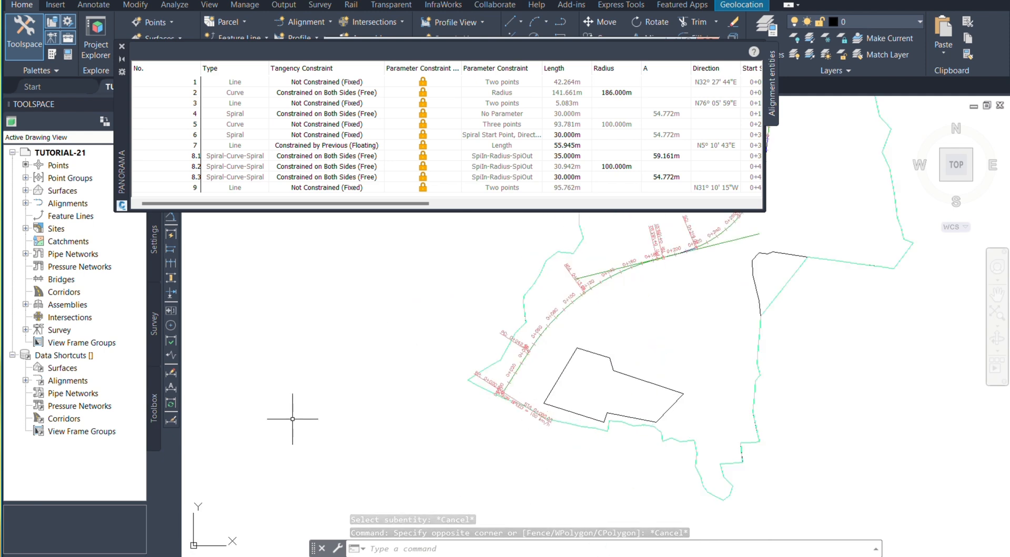
scroll(377, 407, down, 1)
scroll(377, 407, up, 2)
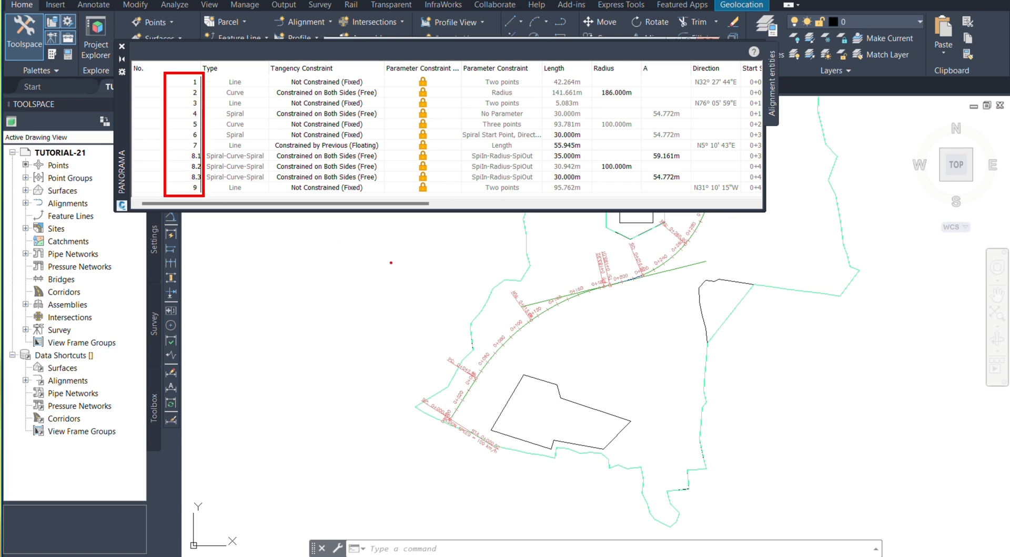
click(530, 327)
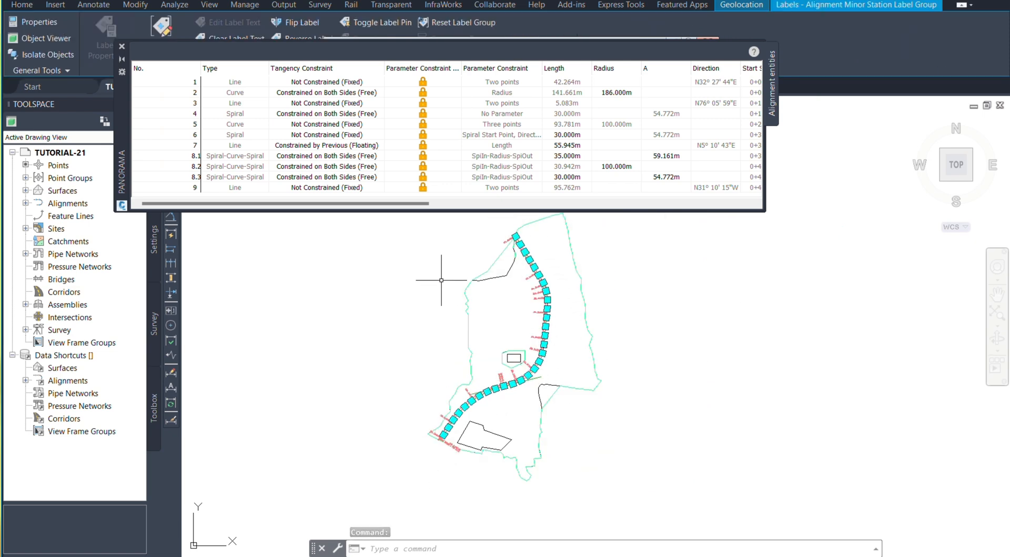
scroll(438, 306, up, 2)
scroll(439, 355, down, 2)
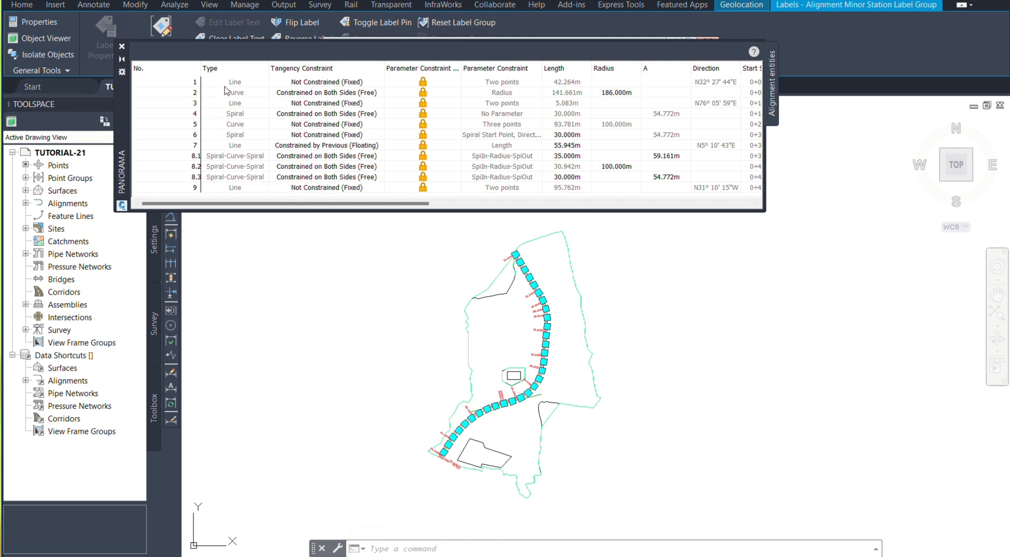
click(292, 274)
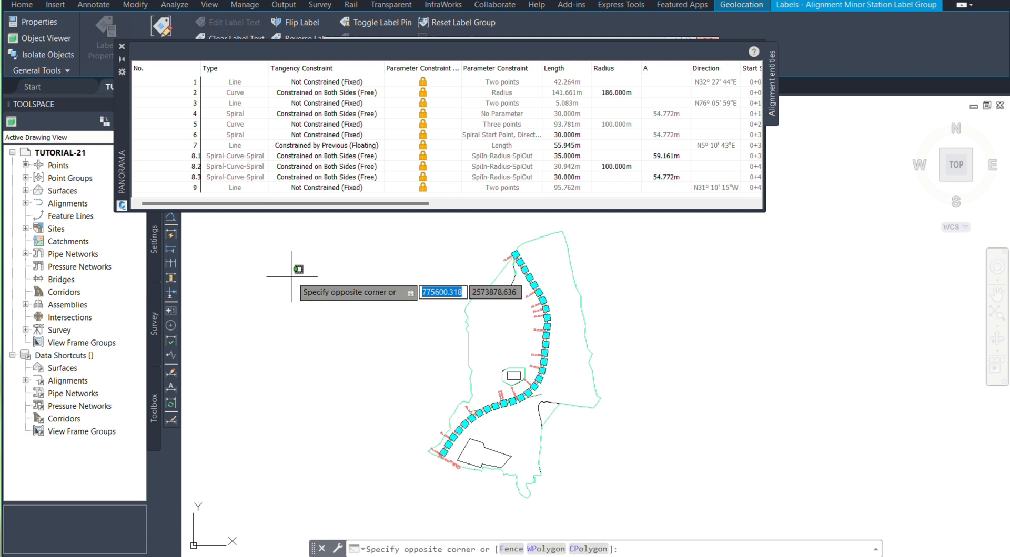
key(Escape)
key(Escape)
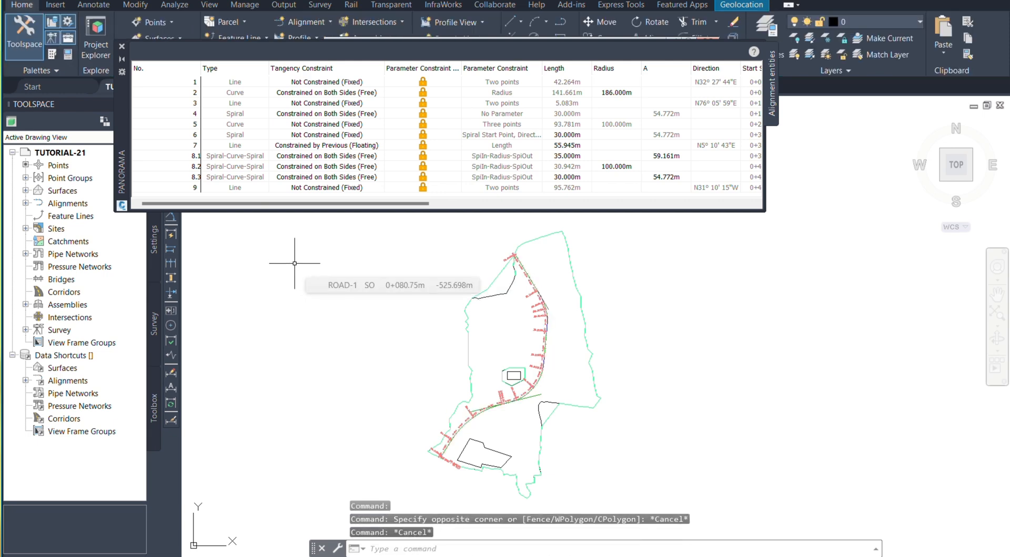
Step: Highlight entity 1 (line) and entity 2 (curve) from the entities table and examine their locations on the alignment
click(238, 83)
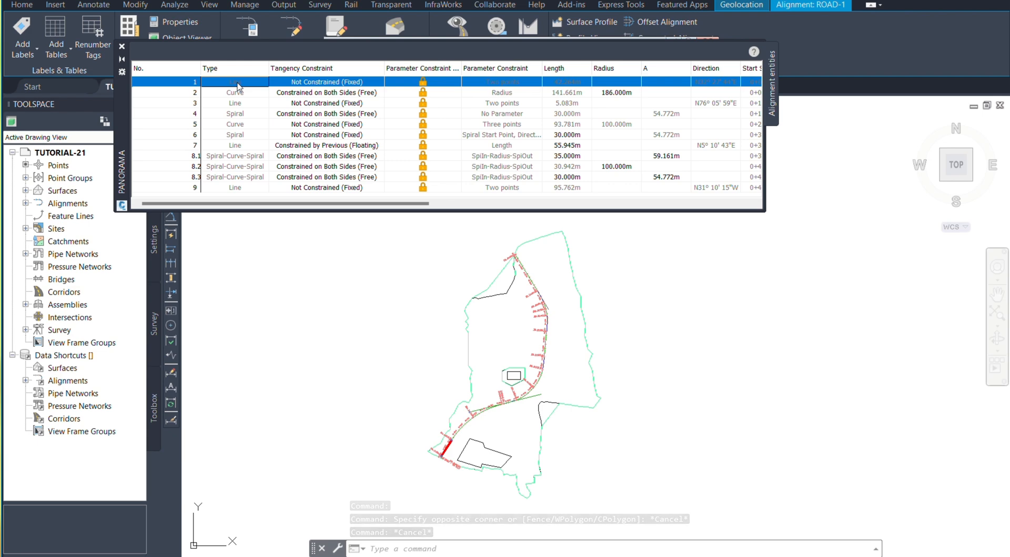
scroll(449, 451, up, 6)
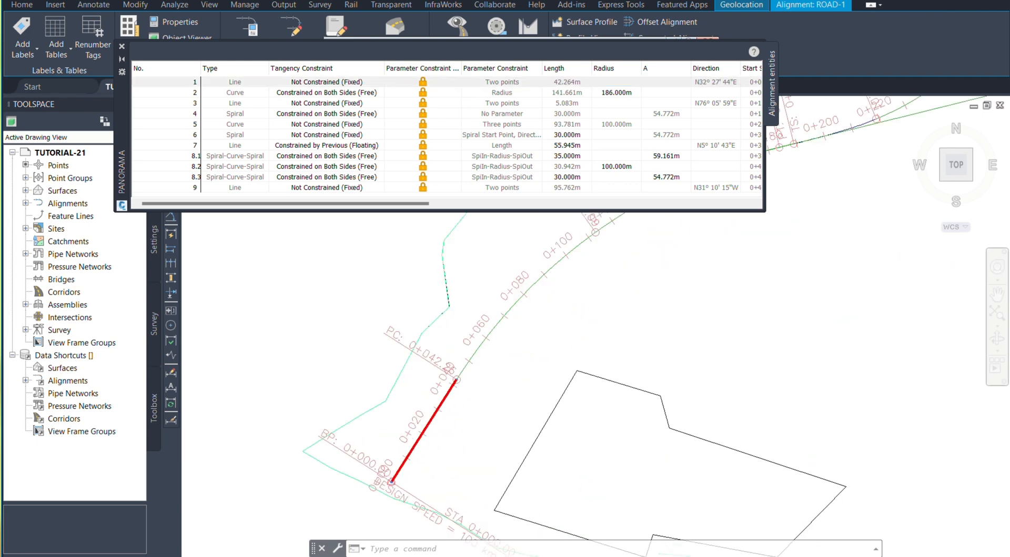
scroll(417, 432, down, 5)
scroll(390, 479, up, 3)
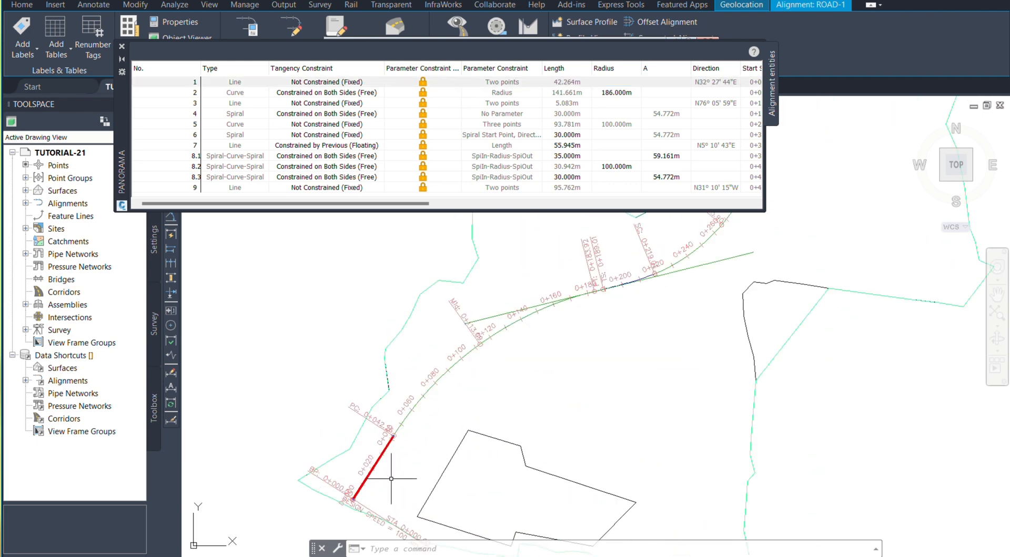
click(241, 92)
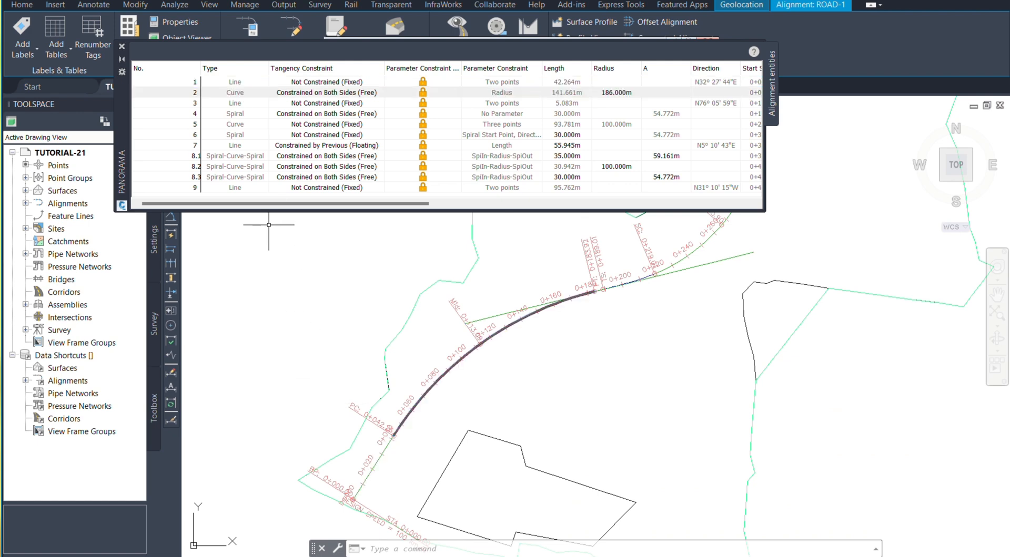
scroll(245, 347, down, 3)
scroll(360, 282, up, 3)
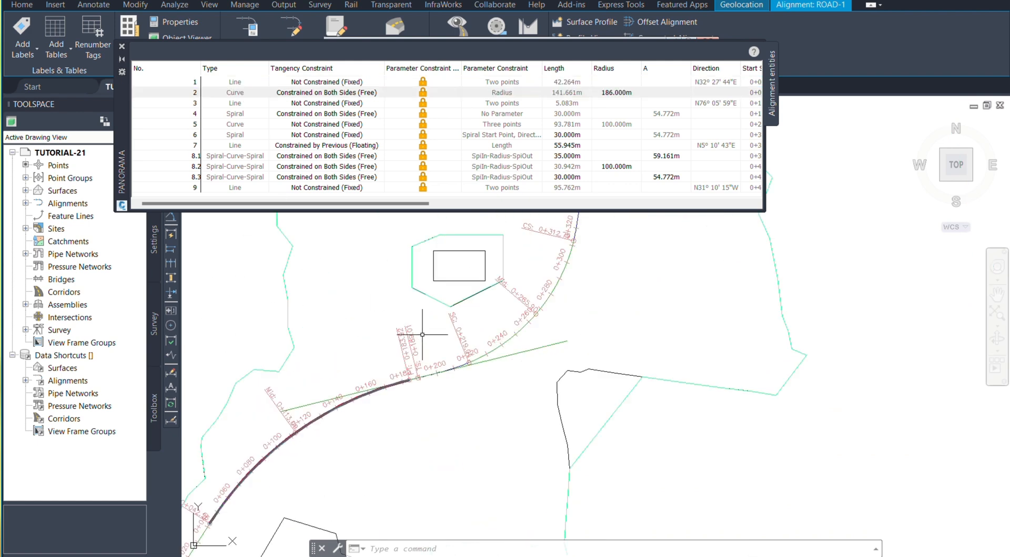
scroll(423, 335, up, 2)
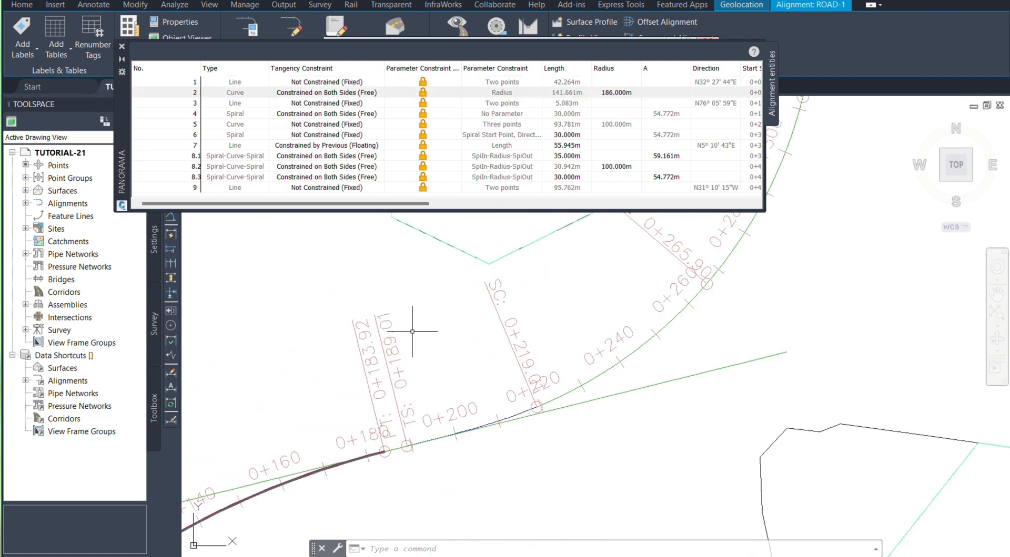
Step: Highlight the short line of entity 3 and the spiral of entity 4 to examine them on the alignment
click(234, 103)
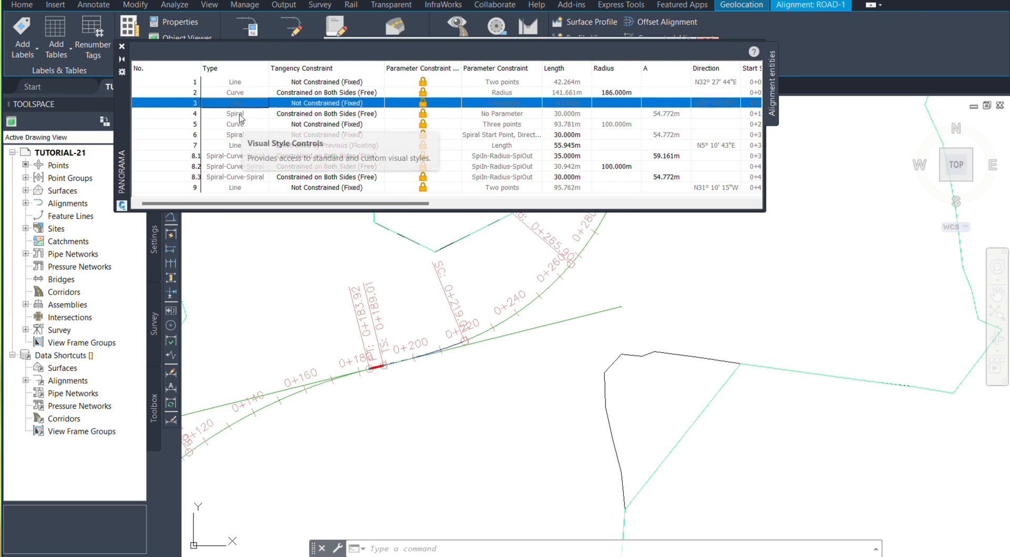
click(240, 117)
scroll(363, 271, up, 1)
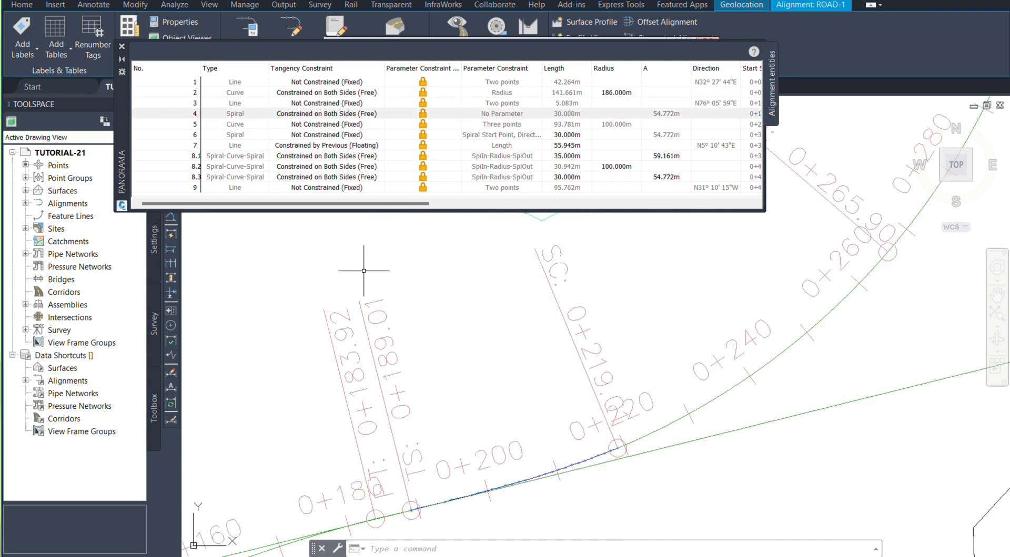
scroll(329, 299, up, 1)
Step: Highlight entities 5 (curve), 6 (spiral) and 7 (line) from the table to examine where they run along the alignment
click(243, 129)
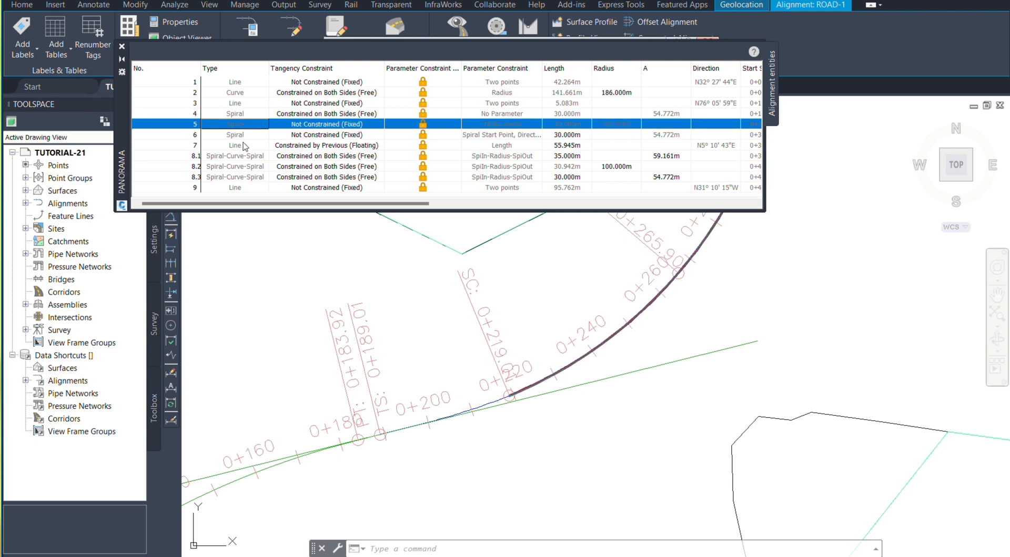
scroll(260, 461, down, 4)
scroll(446, 263, up, 1)
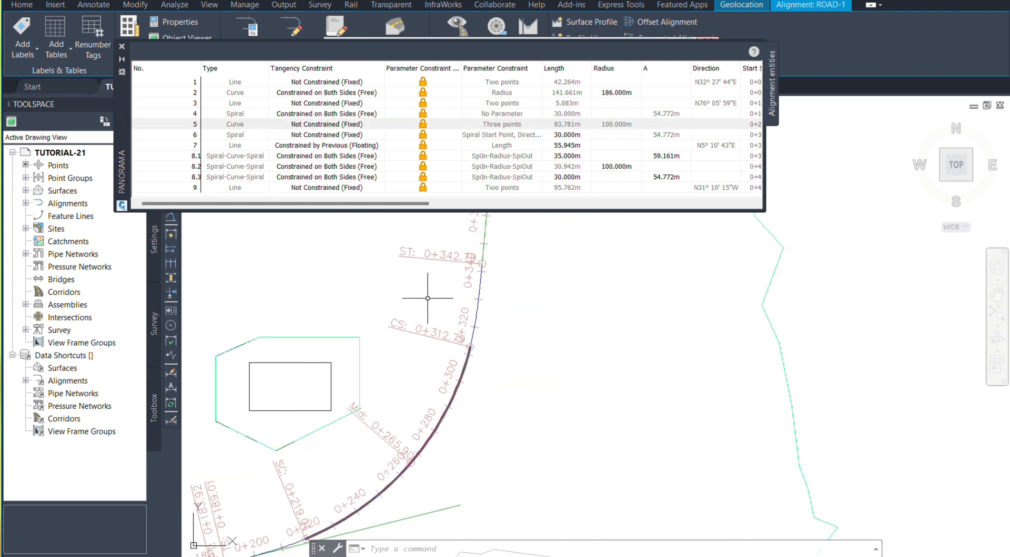
click(240, 136)
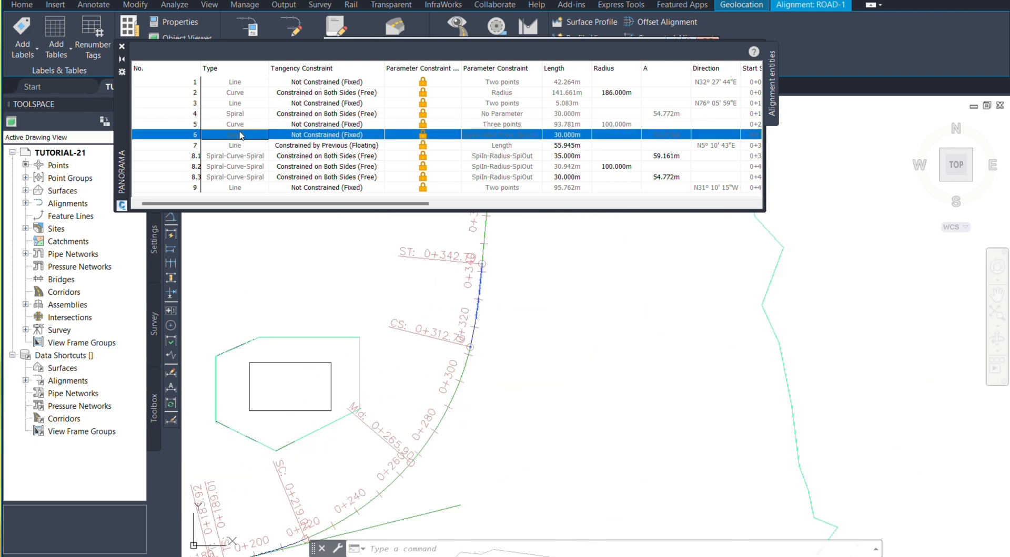
click(236, 148)
scroll(483, 363, down, 3)
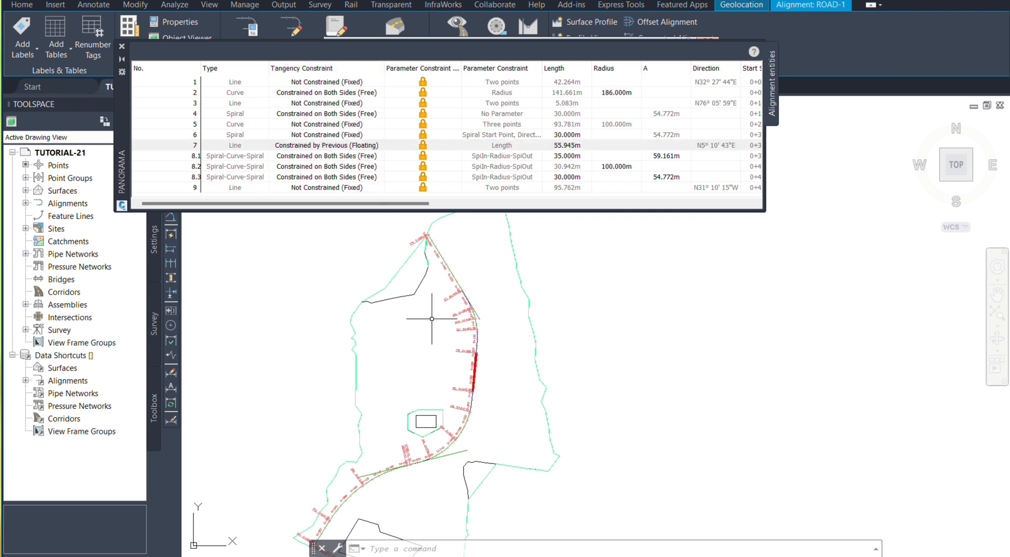
Step: Select the ROAD-1 alignment in the drawing and examine the grips at both ends of its first curve
scroll(475, 284, down, 4)
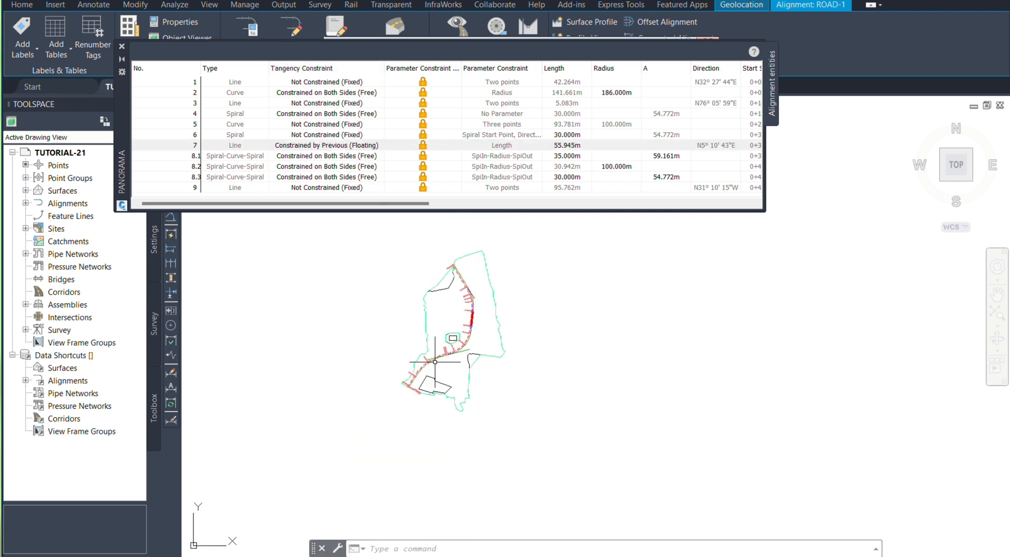
scroll(435, 362, up, 4)
scroll(384, 361, down, 2)
scroll(383, 360, up, 2)
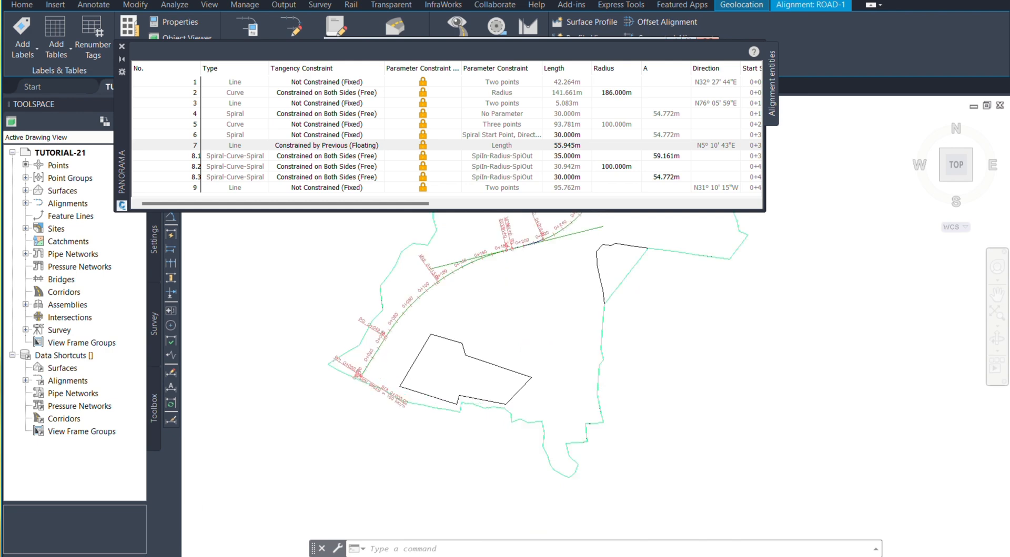
scroll(383, 351, up, 2)
scroll(364, 382, down, 1)
scroll(384, 353, up, 2)
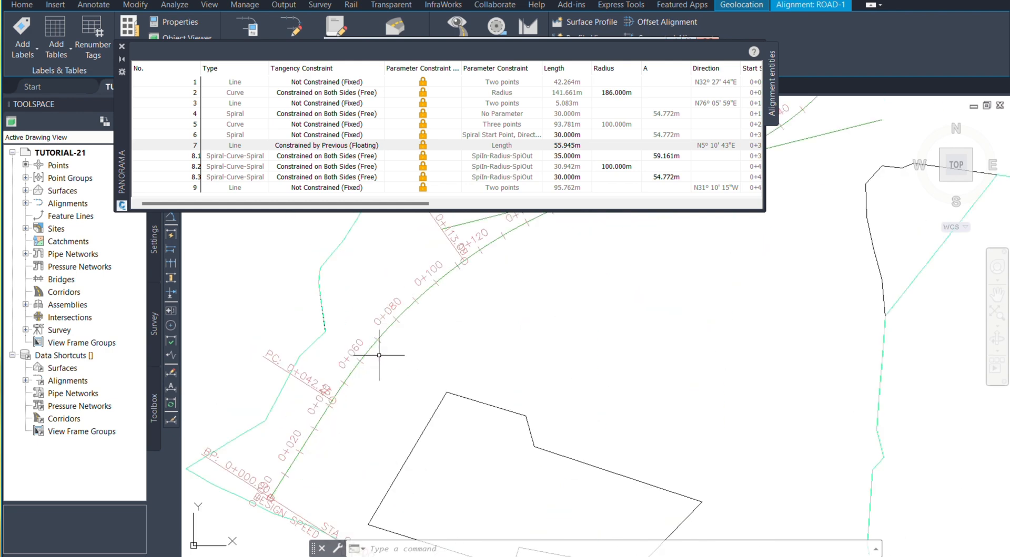
click(387, 327)
scroll(390, 331, down, 2)
scroll(412, 391, up, 4)
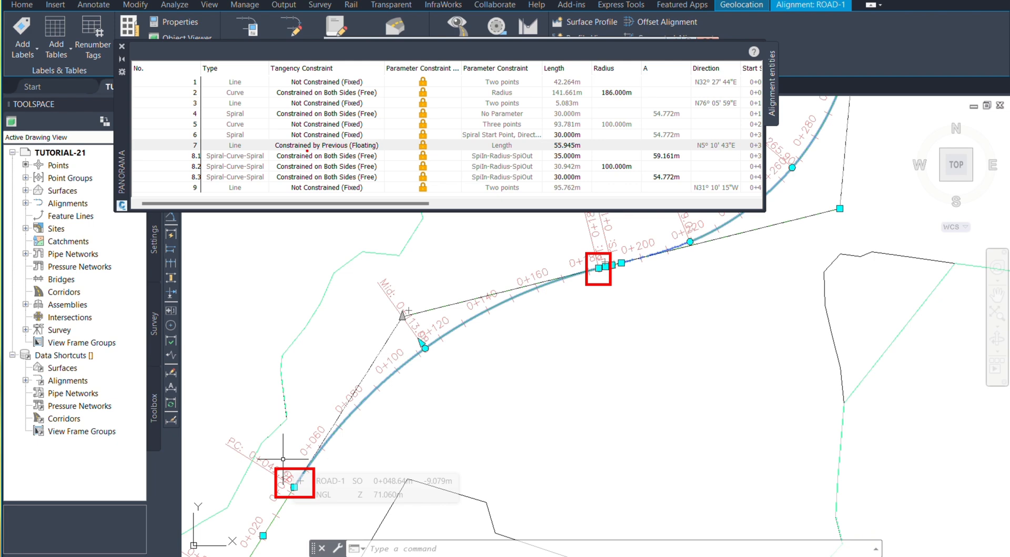
Step: Stretch the midpoint of the first curve about 5 m toward its intersection point and review the reshaped curve
click(308, 150)
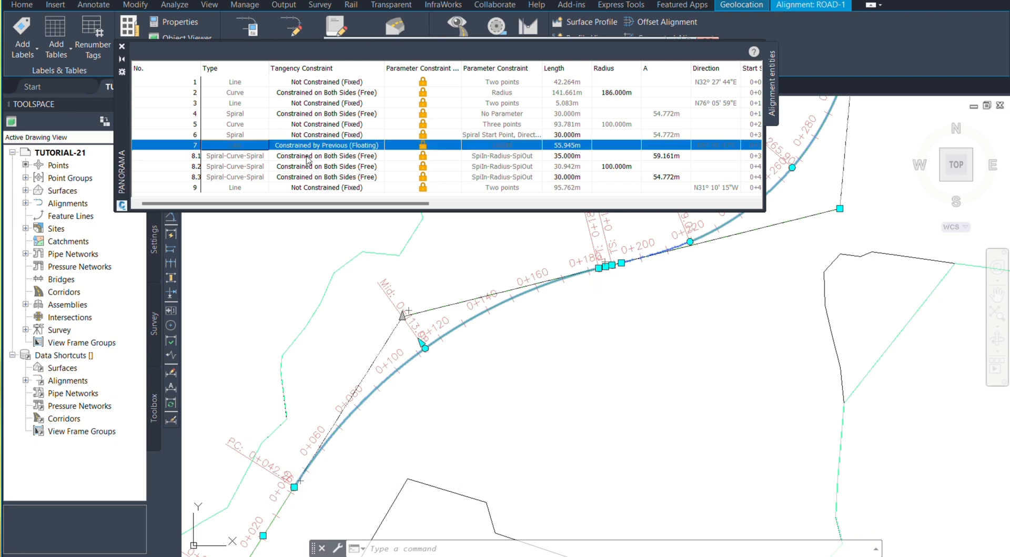
scroll(431, 343, up, 4)
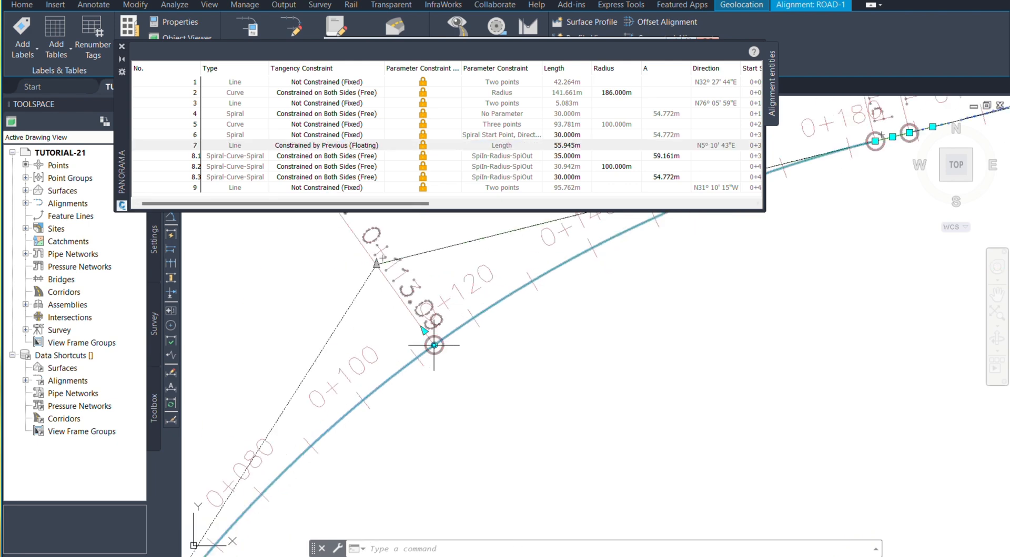
click(434, 346)
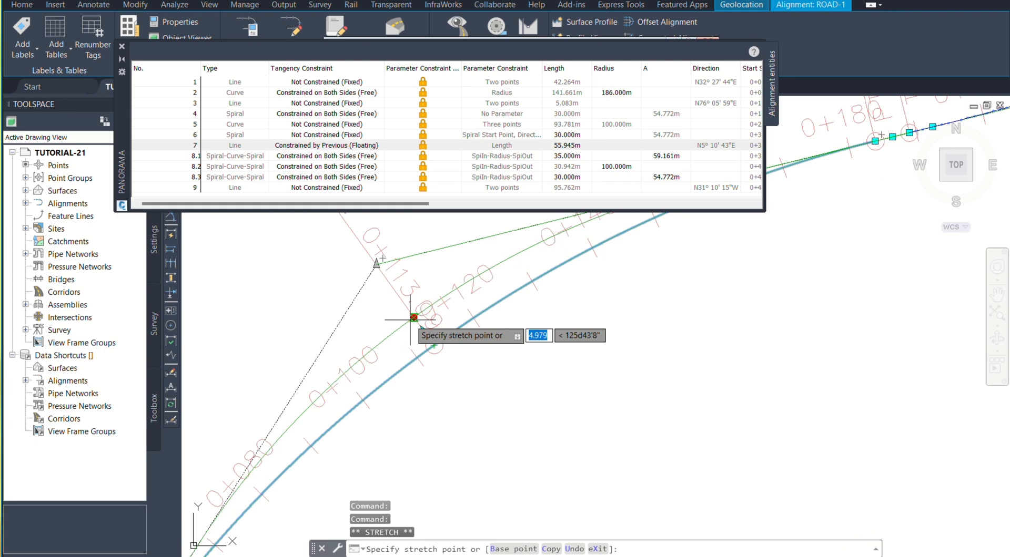
click(414, 317)
scroll(425, 265, down, 4)
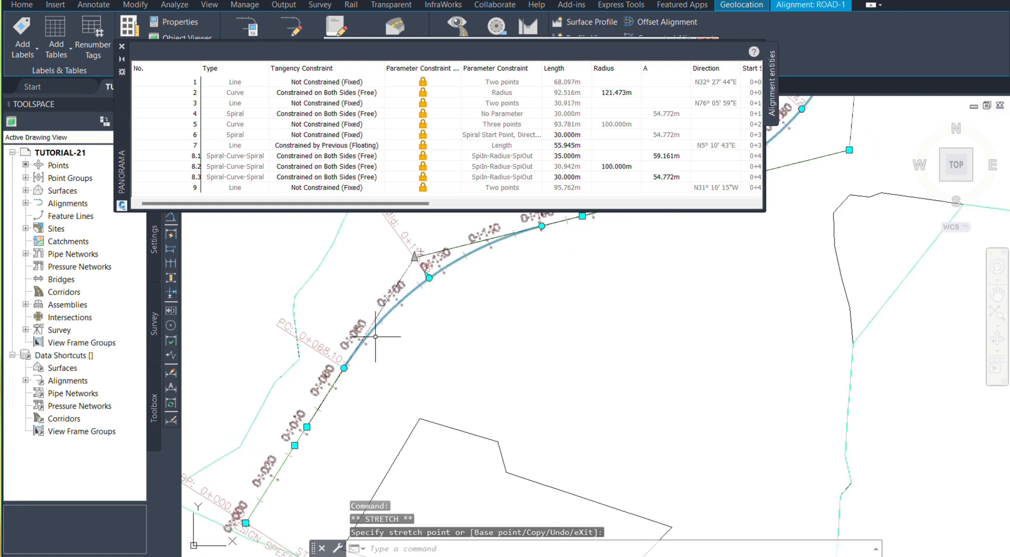
scroll(326, 397, up, 2)
scroll(370, 315, down, 2)
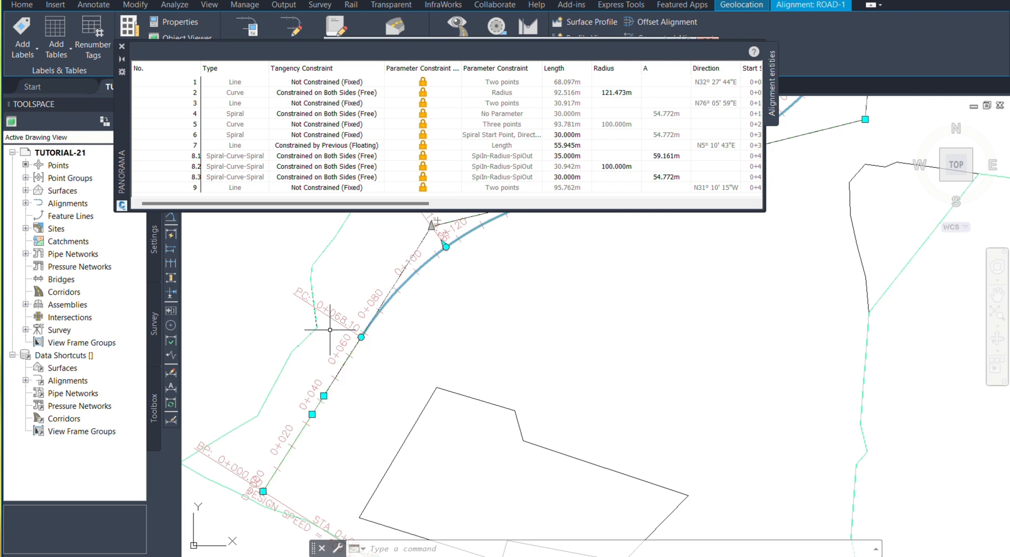
scroll(335, 334, down, 3)
scroll(334, 334, up, 1)
scroll(334, 335, up, 2)
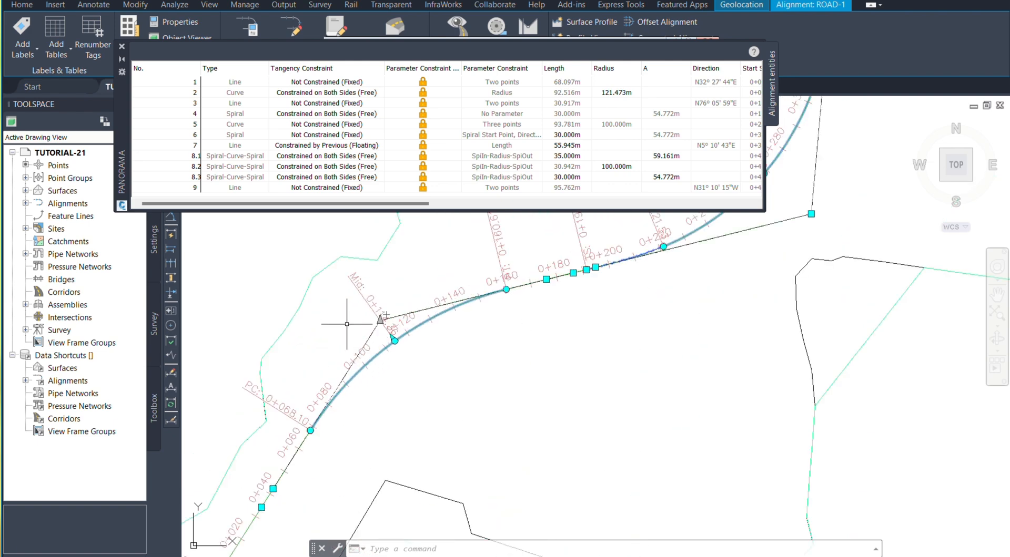
key(Escape)
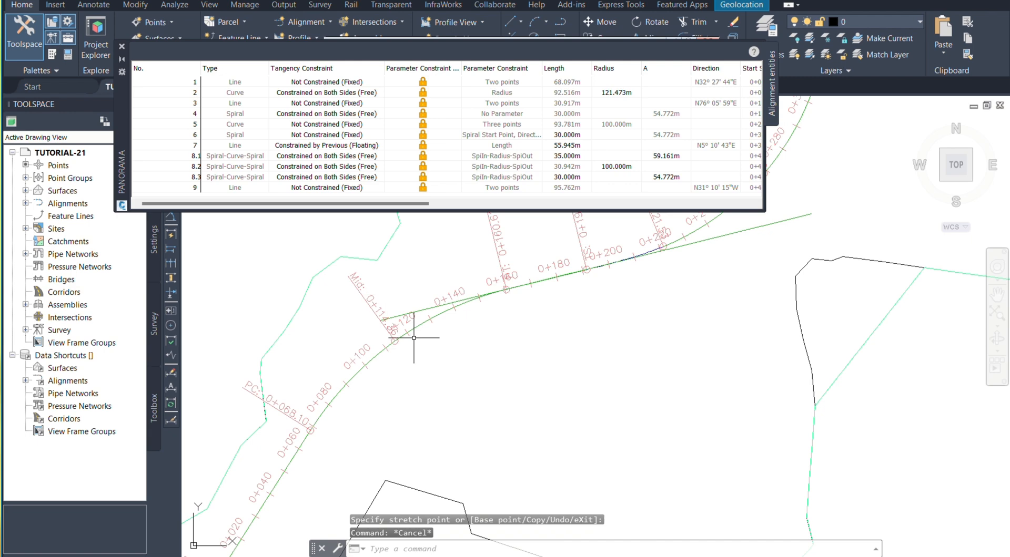
Step: Set the tangency constraint of entity 2 (curve) to Not Constrained (Fixed)
click(336, 95)
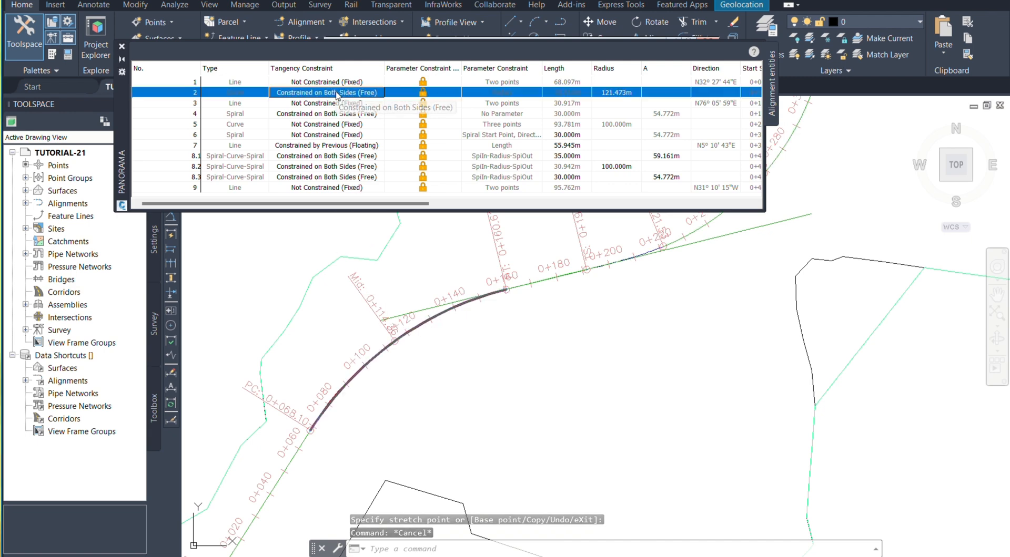
click(336, 95)
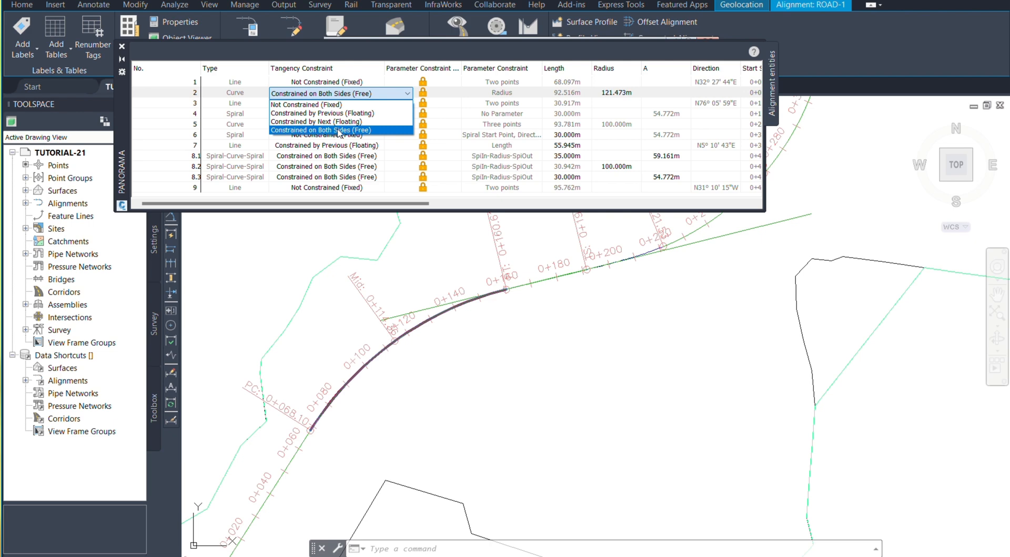
click(310, 105)
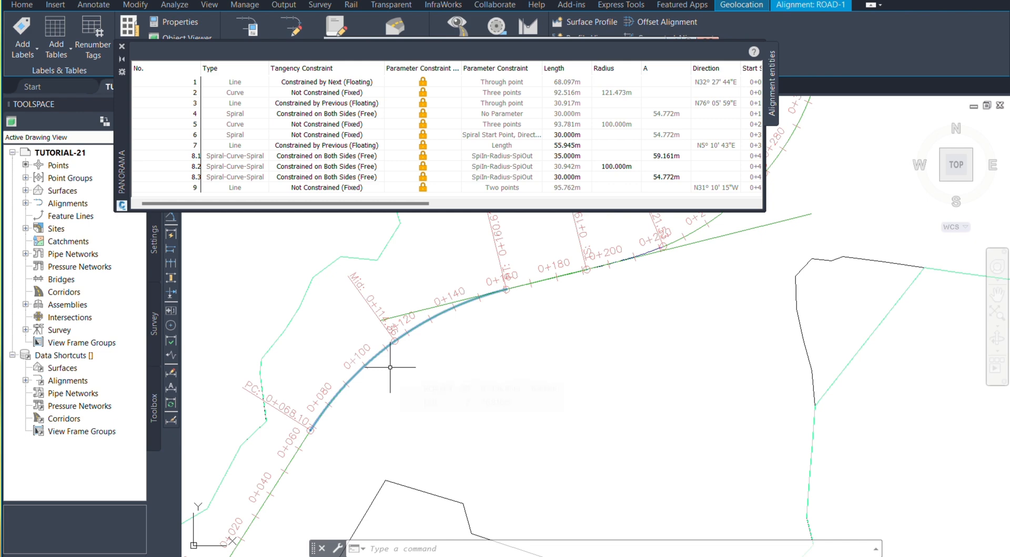
key(Escape)
key(Escape)
Step: Stretch the midpoint of the fixed first curve toward its intersection point, about 3.57 m horizontally and 4.96 m vertically
click(388, 347)
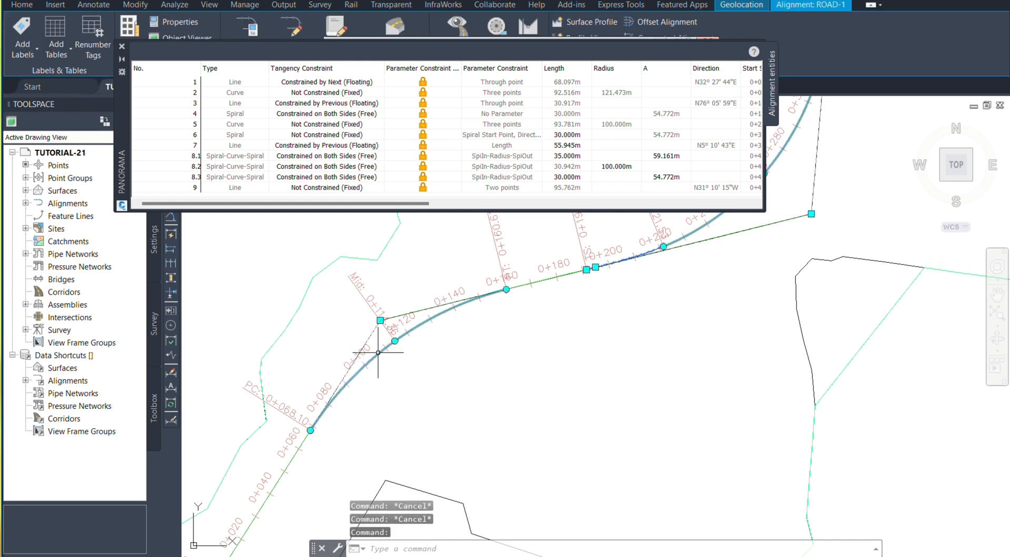
click(394, 341)
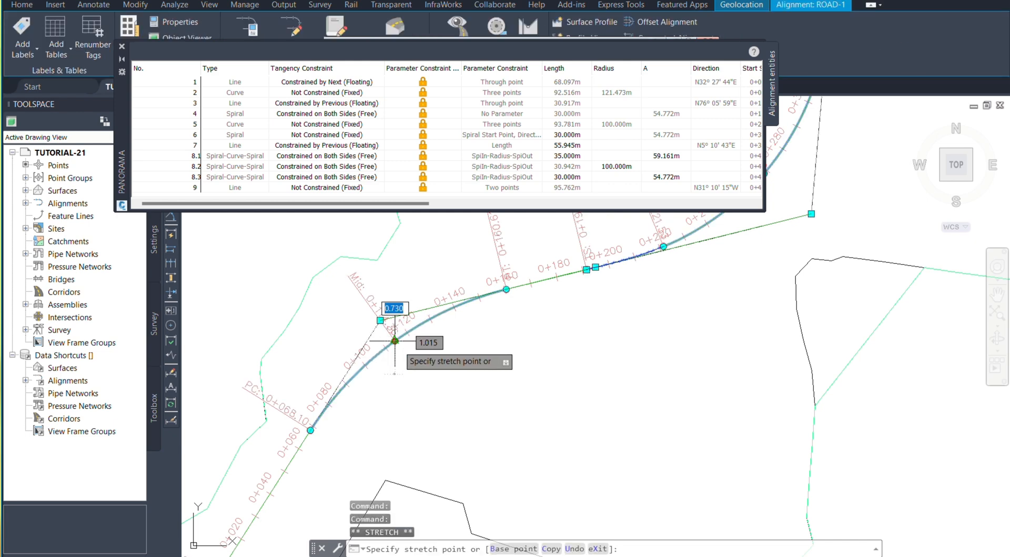
scroll(404, 351, up, 2)
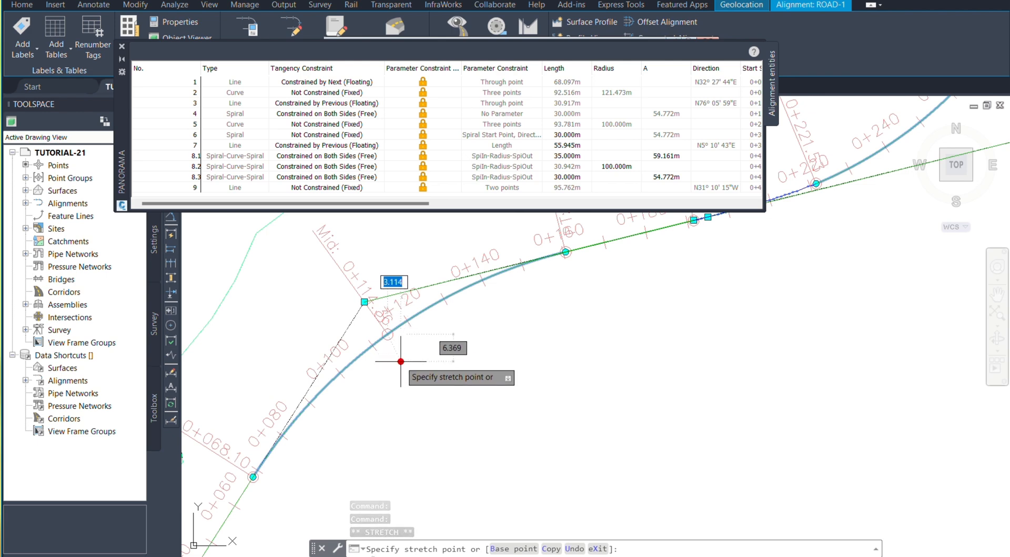
key(Escape)
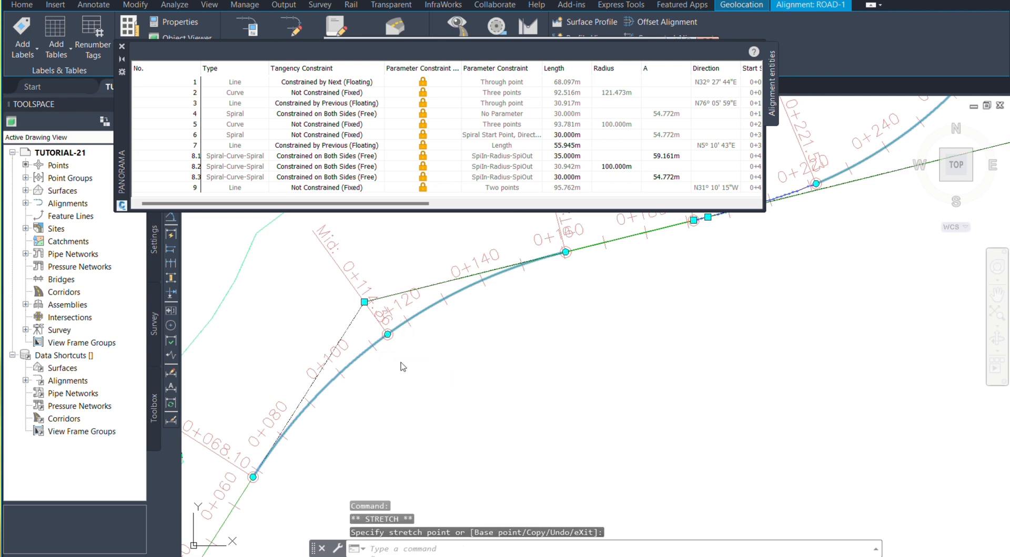
click(387, 334)
scroll(368, 316, up, 3)
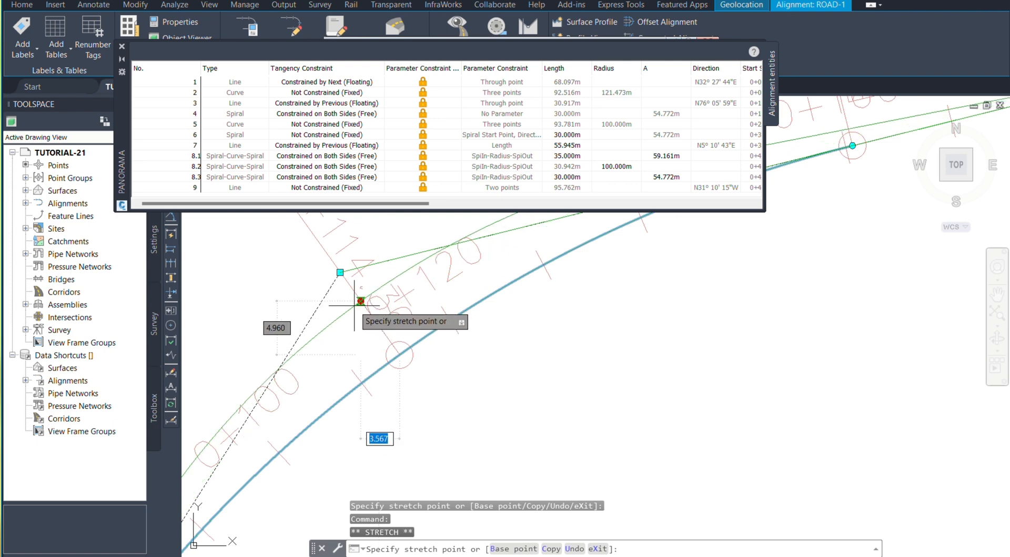
click(360, 301)
scroll(360, 301, down, 4)
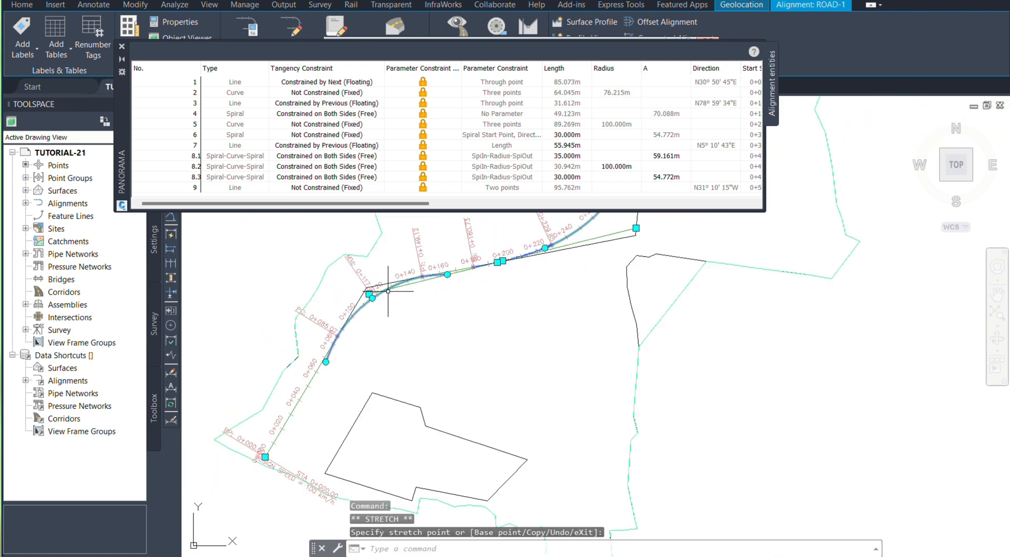
key(Escape)
Step: Select the alignment and examine how both ends of the stretched first curve meet the adjoining lines
scroll(327, 347, up, 3)
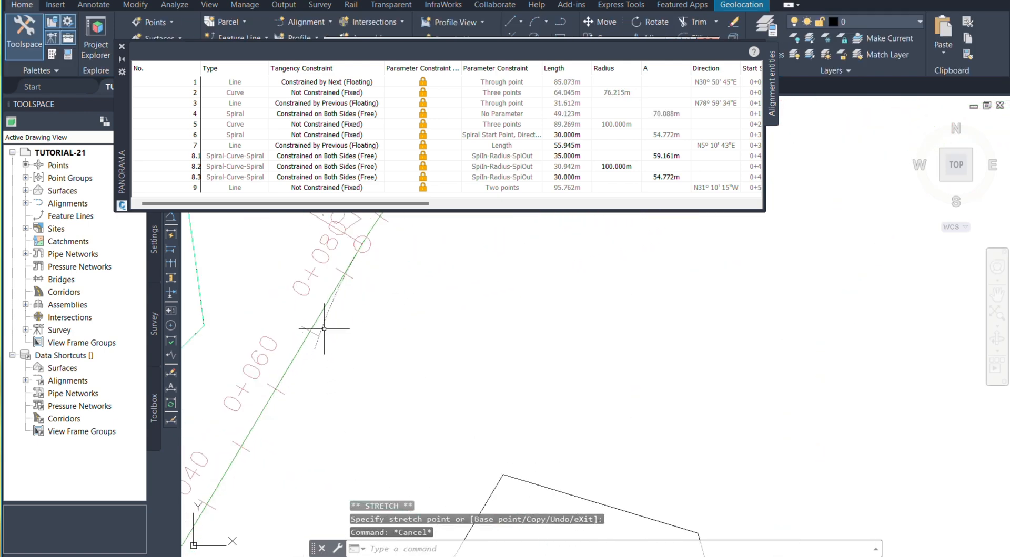
click(326, 319)
scroll(337, 363, down, 4)
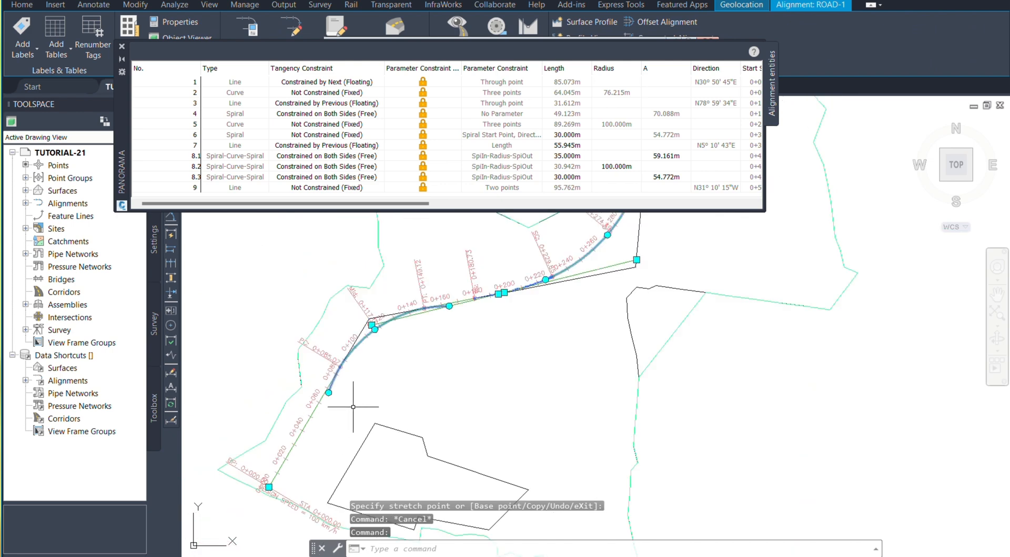
scroll(356, 409, up, 2)
scroll(323, 400, up, 4)
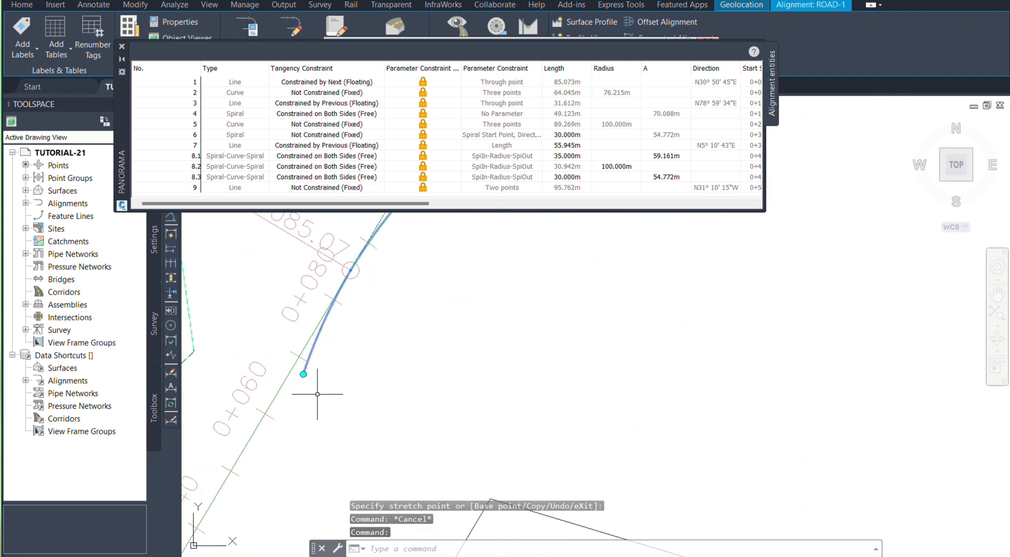
scroll(370, 321, down, 4)
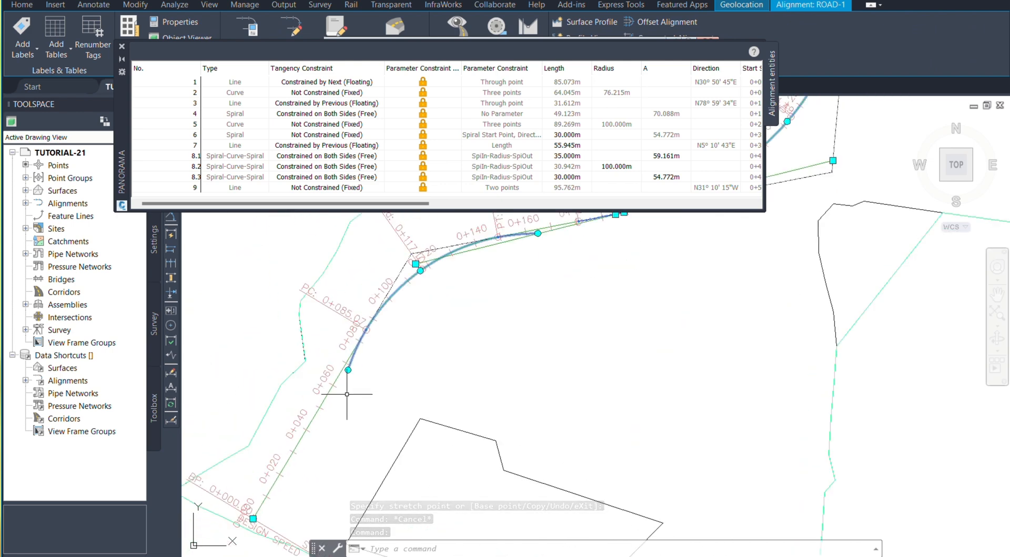
scroll(347, 392, up, 2)
scroll(305, 405, down, 3)
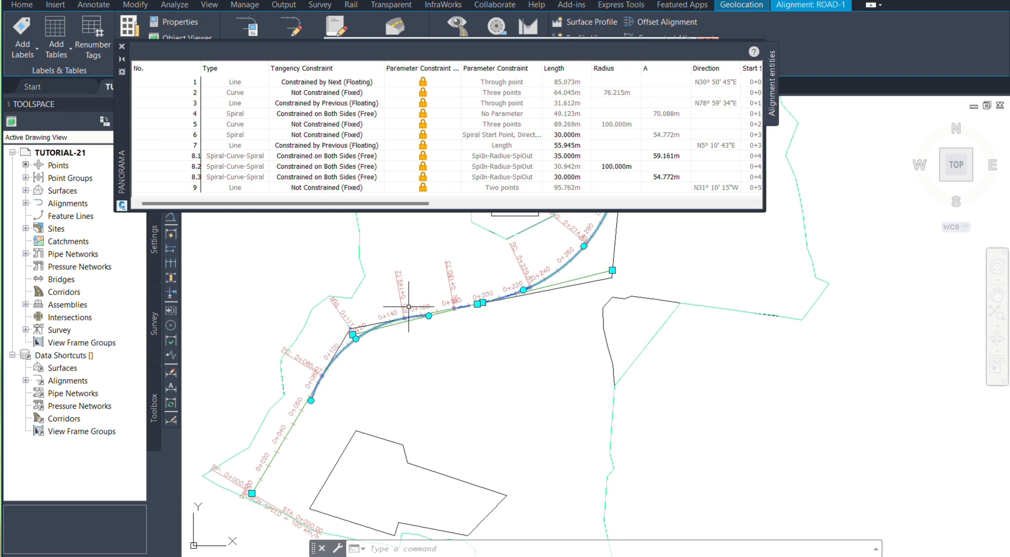
scroll(408, 307, up, 4)
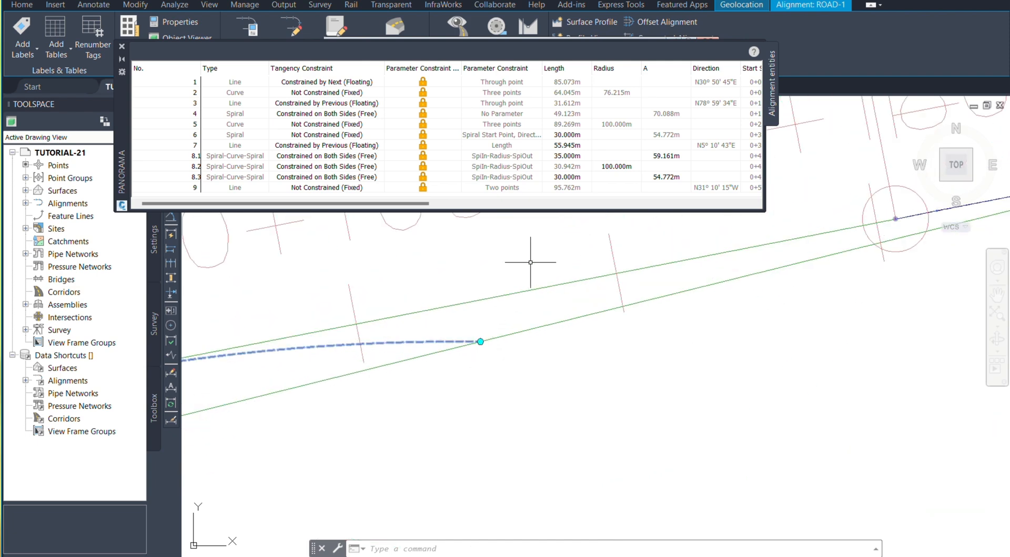
scroll(532, 263, down, 4)
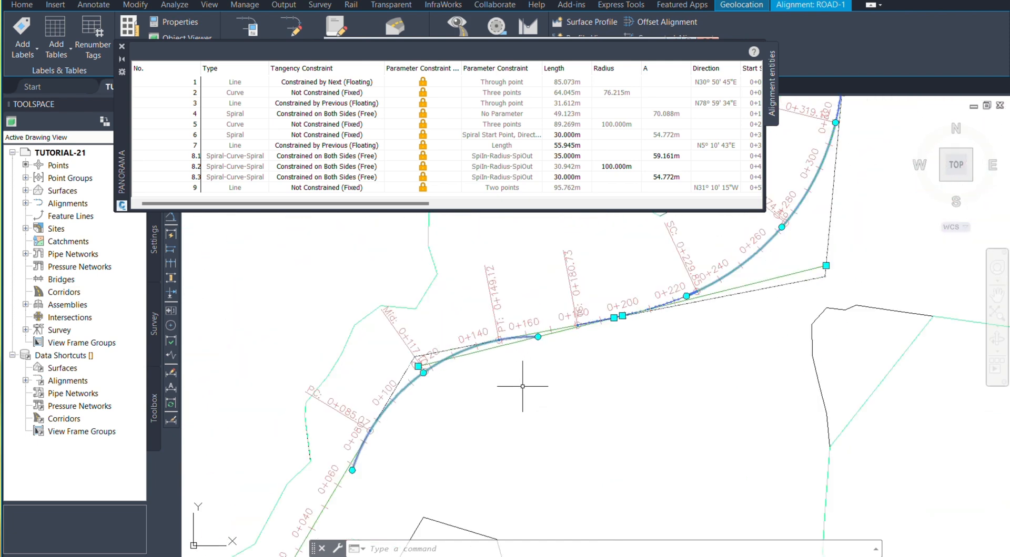
key(Escape)
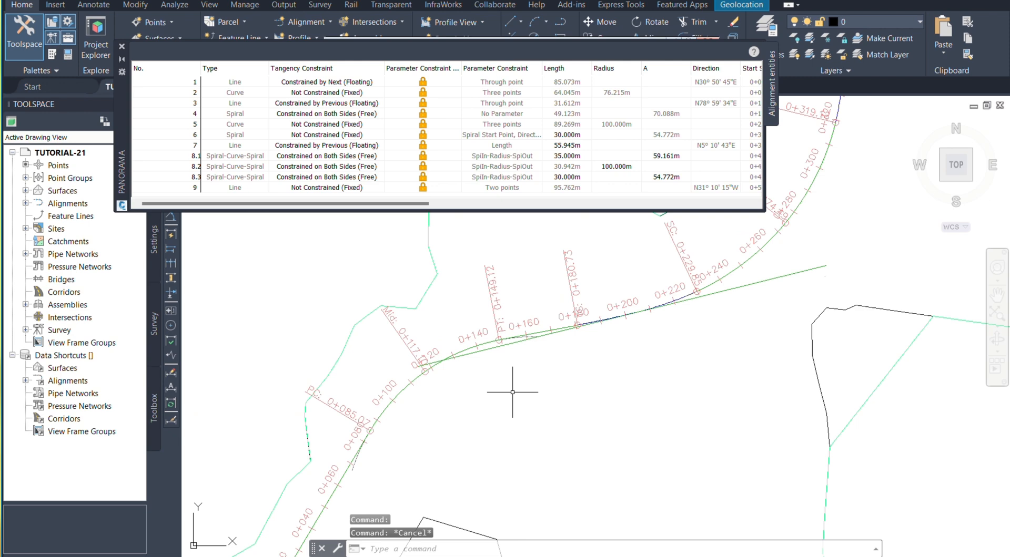
Step: Undo the last stretch of the first curve and reselect the alignment to inspect its grips
key(ctrl+z)
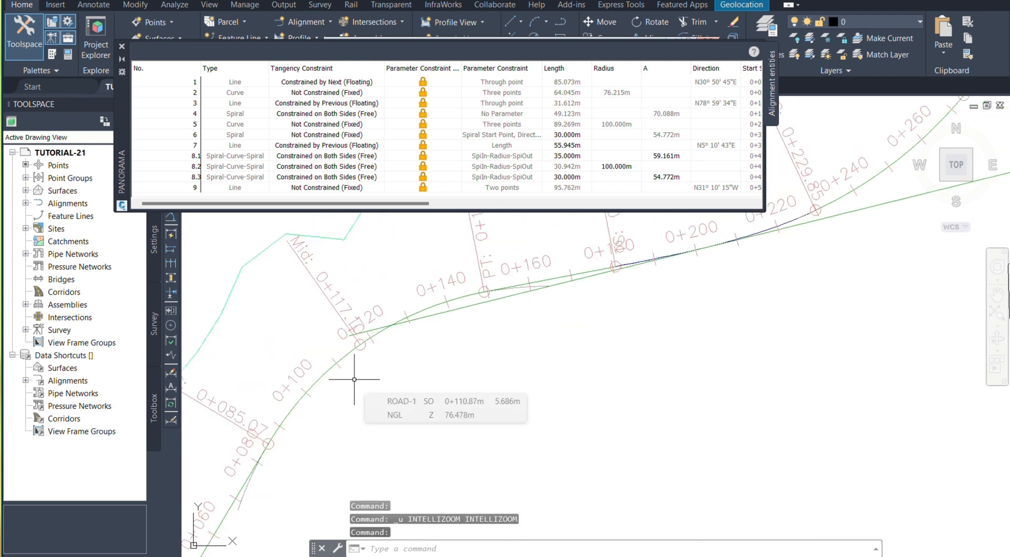
key(ctrl+z)
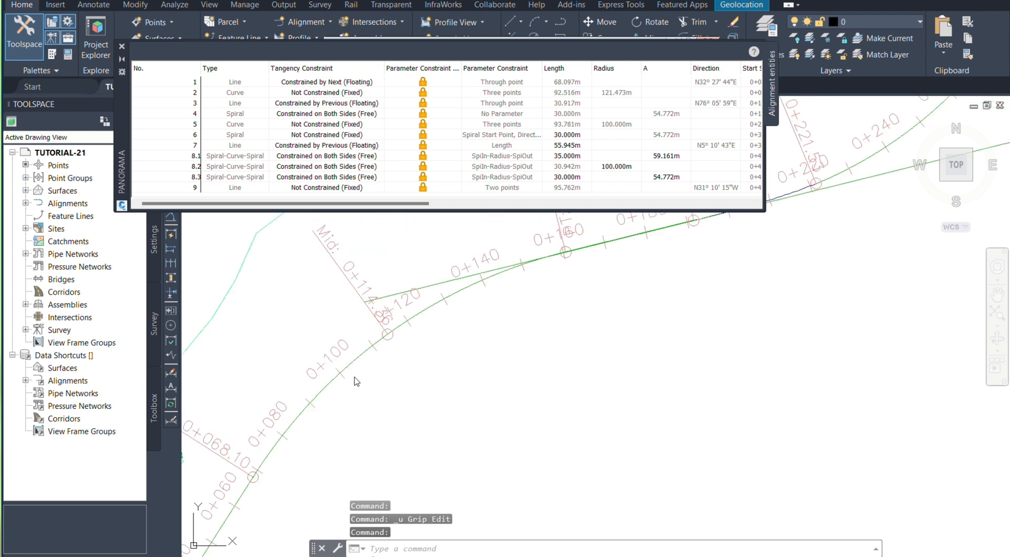
scroll(366, 332, up, 2)
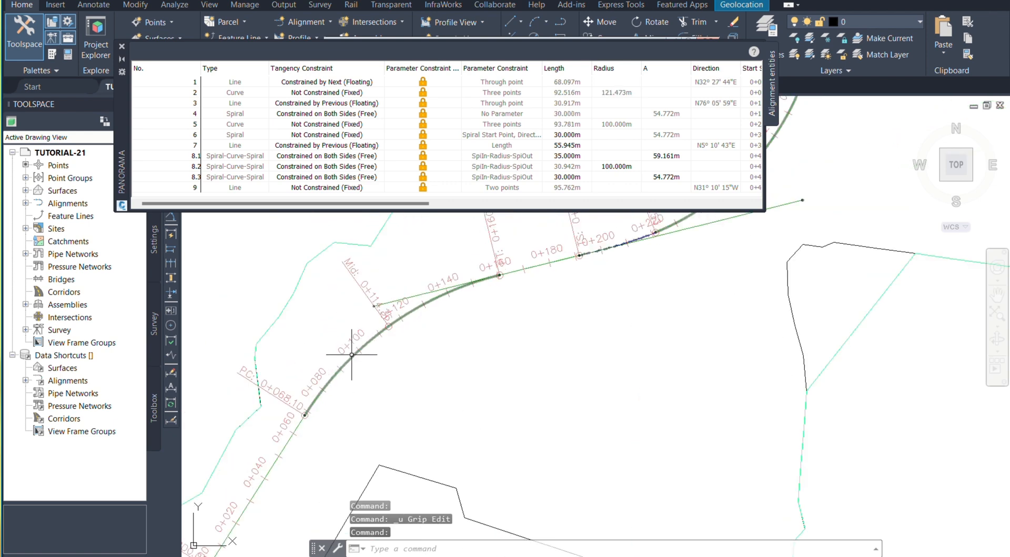
click(351, 355)
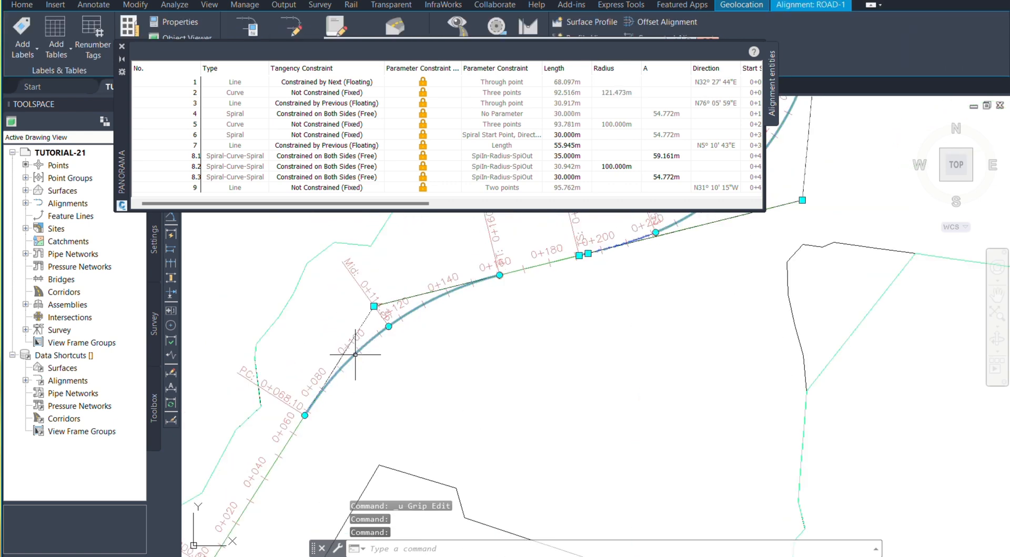
scroll(338, 334, down, 1)
scroll(338, 334, up, 1)
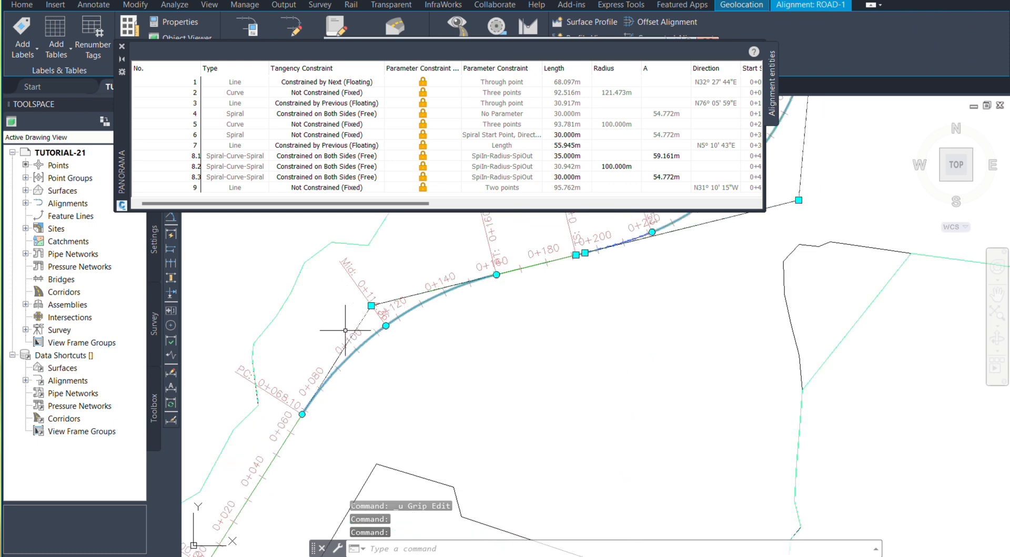
Step: Set the tangency constraint of entity 2 (curve) to Constrained by Previous (Floating)
click(328, 93)
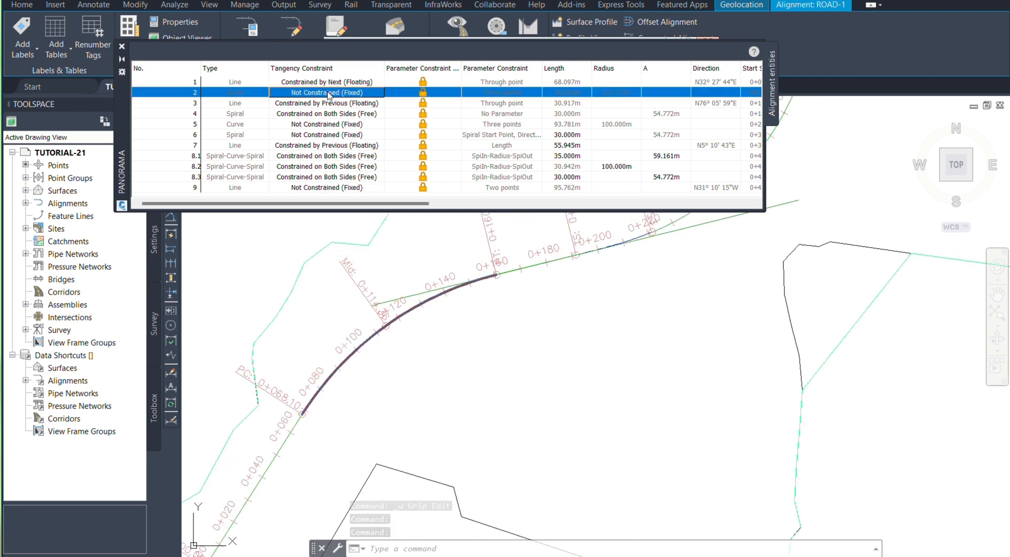
click(328, 94)
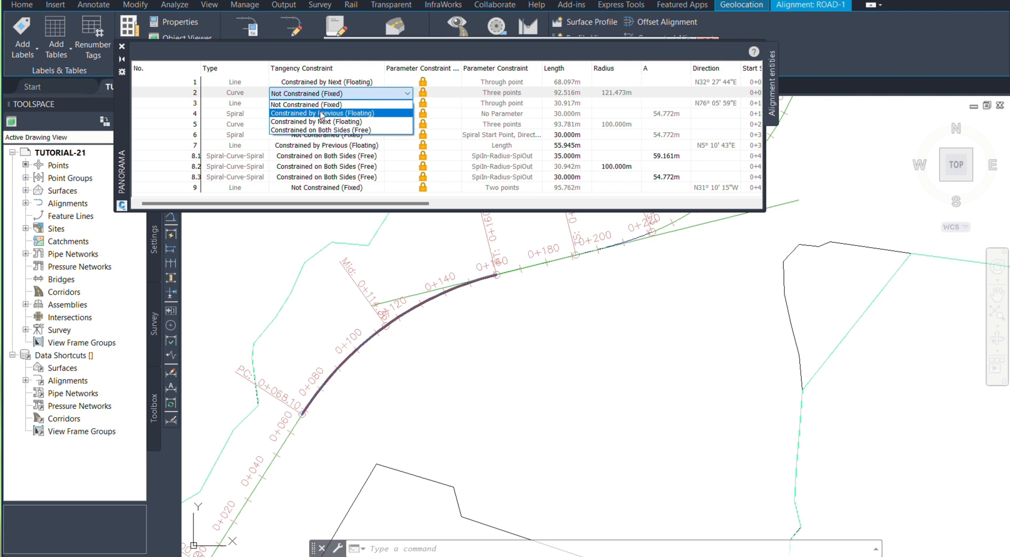
click(323, 114)
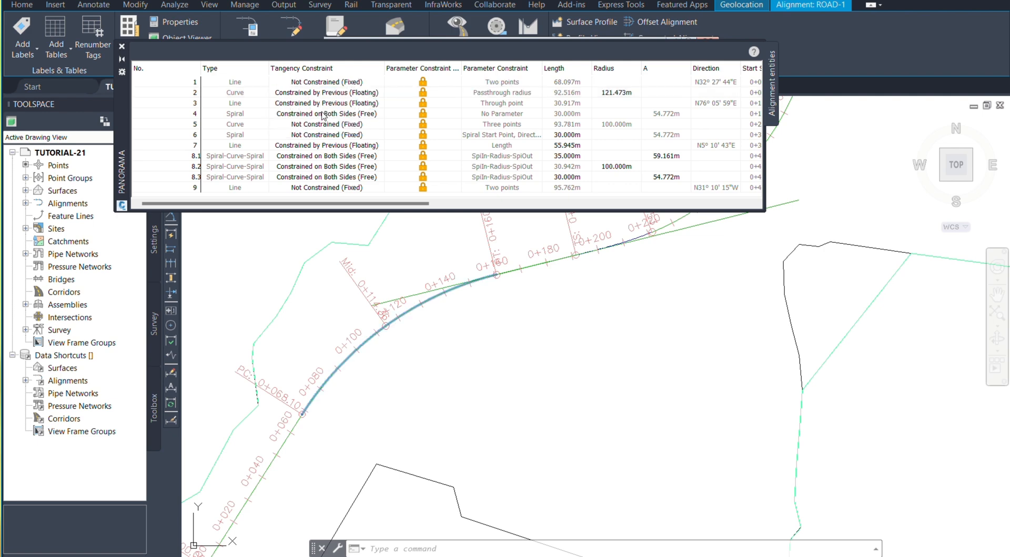
Step: Stretch the midpoint of the floating first curve inward, away from its intersection point
scroll(462, 322, down, 2)
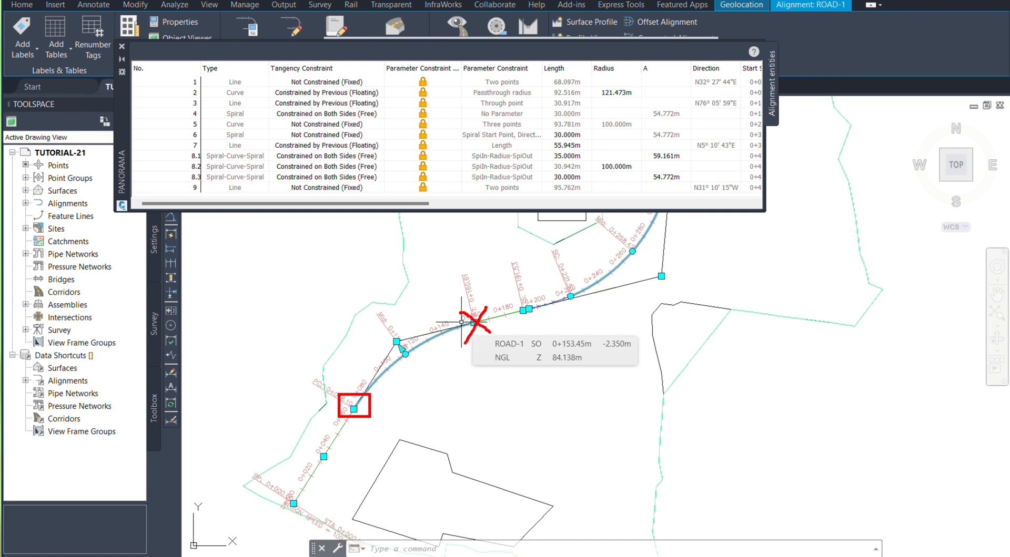
scroll(404, 348, up, 6)
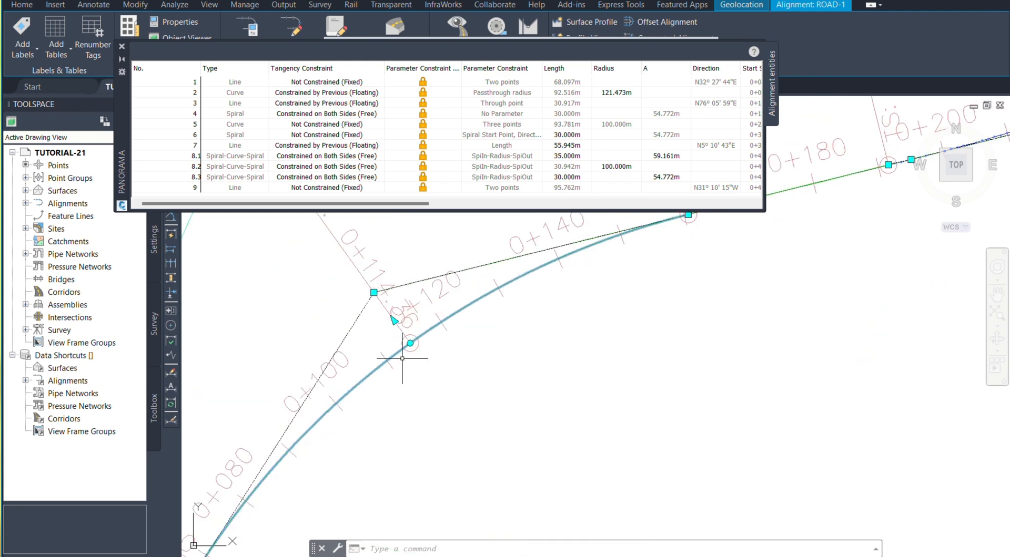
click(411, 343)
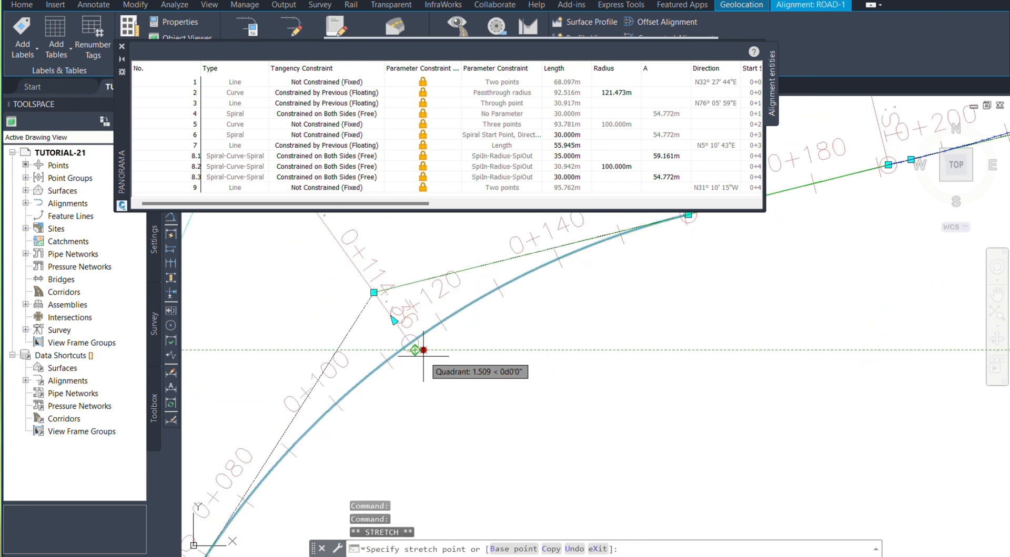
scroll(409, 347, up, 3)
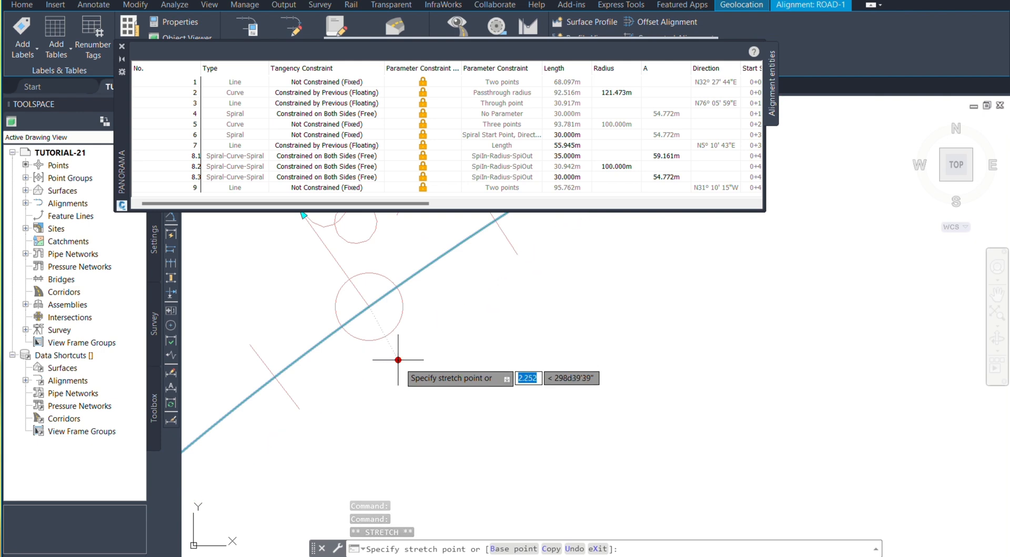
scroll(389, 347, down, 2)
click(388, 343)
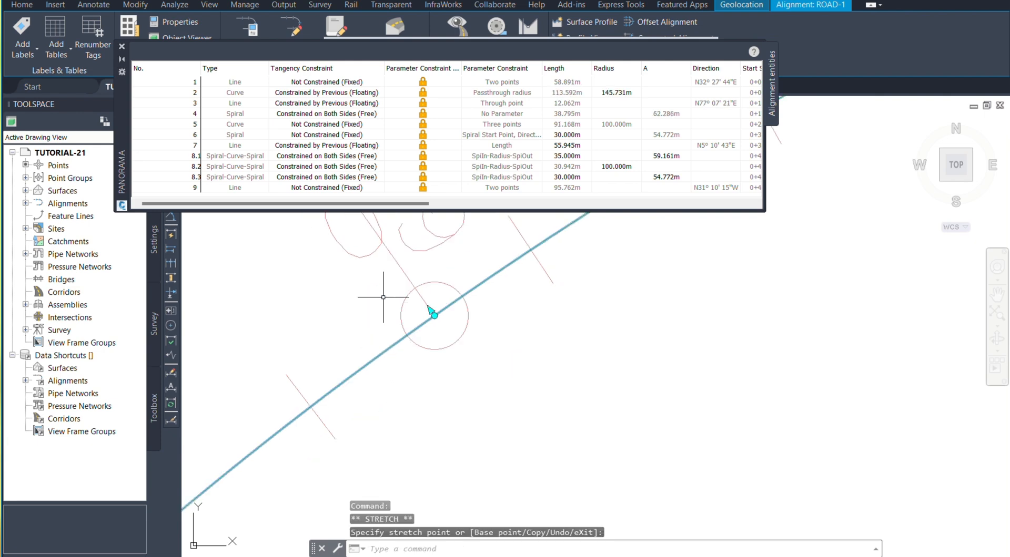
scroll(384, 309, down, 4)
key(Escape)
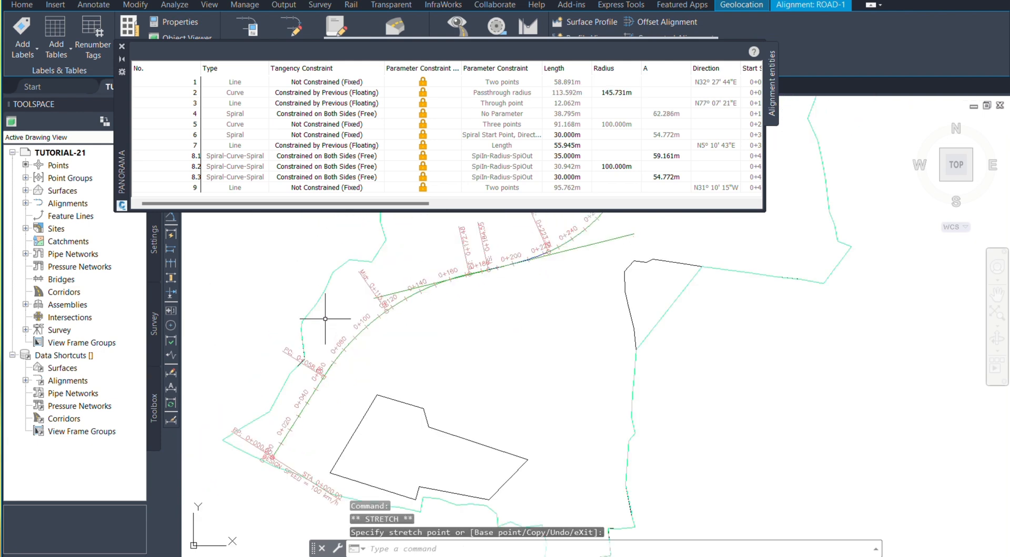
Step: Examine how both ends of the stretched first curve meet the preceding and following lines, selecting the alignment to inspect its grips
scroll(329, 323, up, 8)
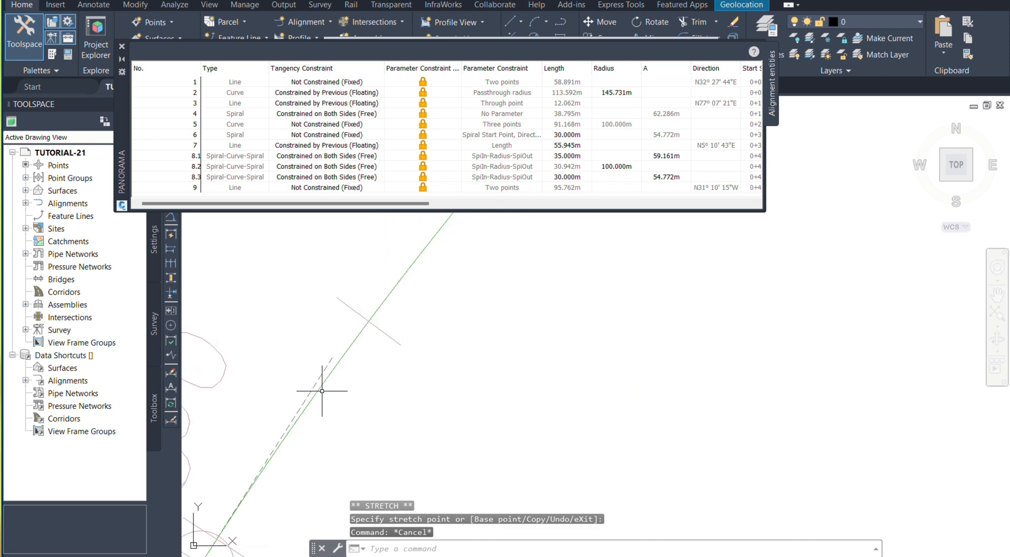
scroll(335, 310, down, 4)
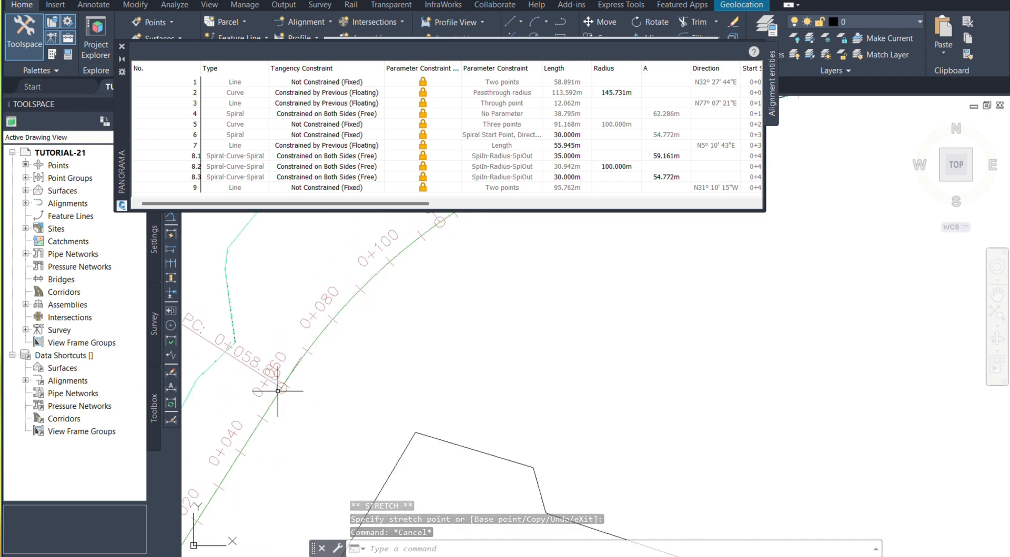
scroll(292, 366, down, 4)
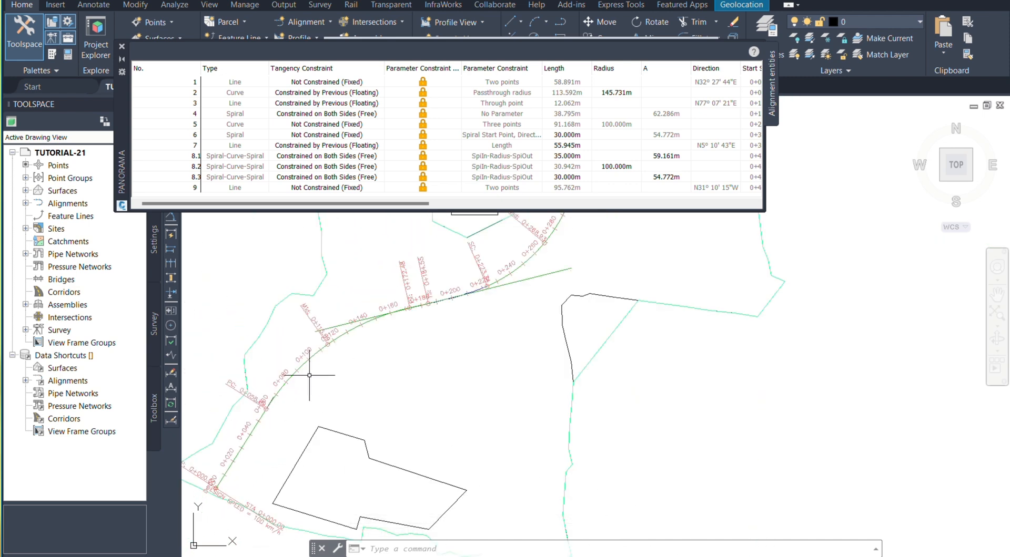
scroll(386, 327, up, 5)
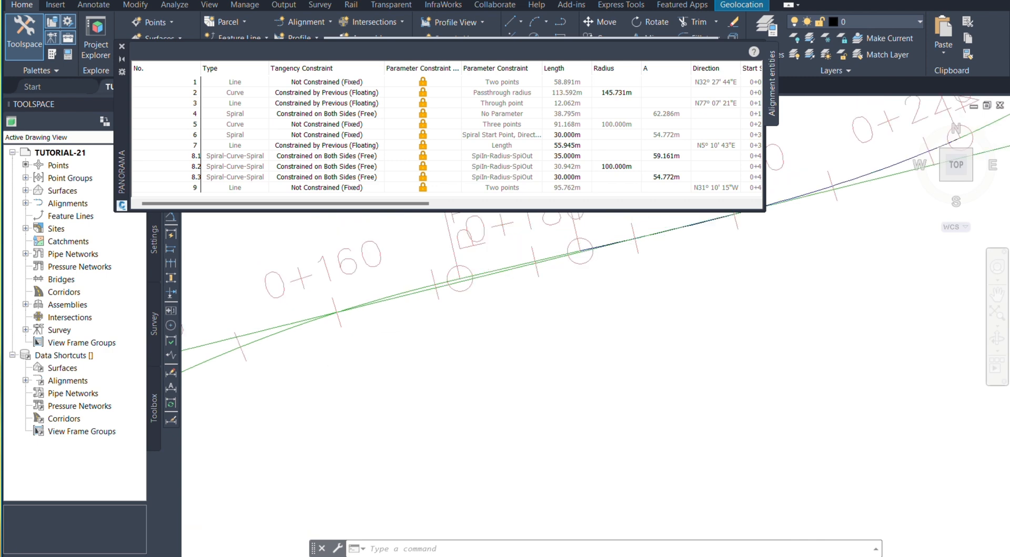
click(255, 356)
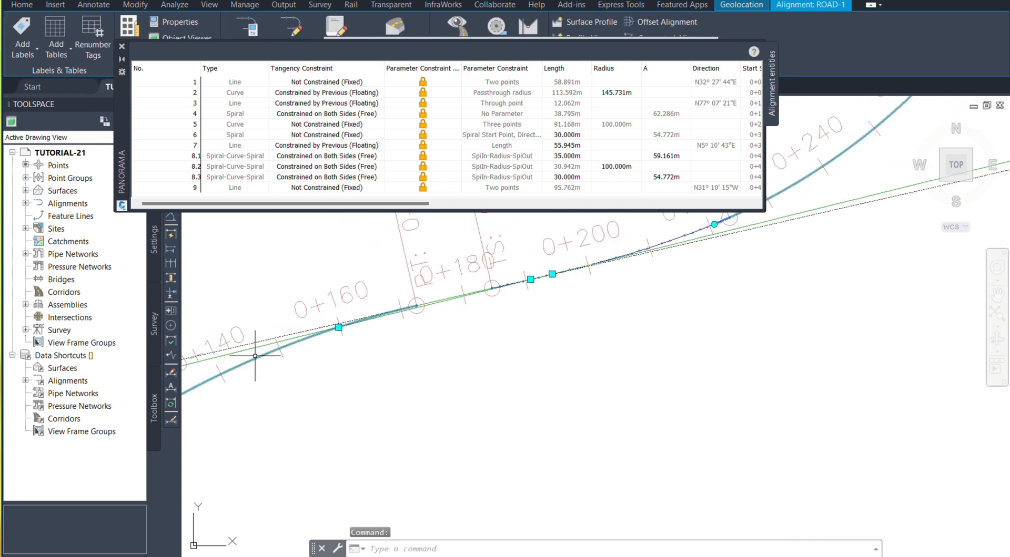
scroll(436, 317, down, 2)
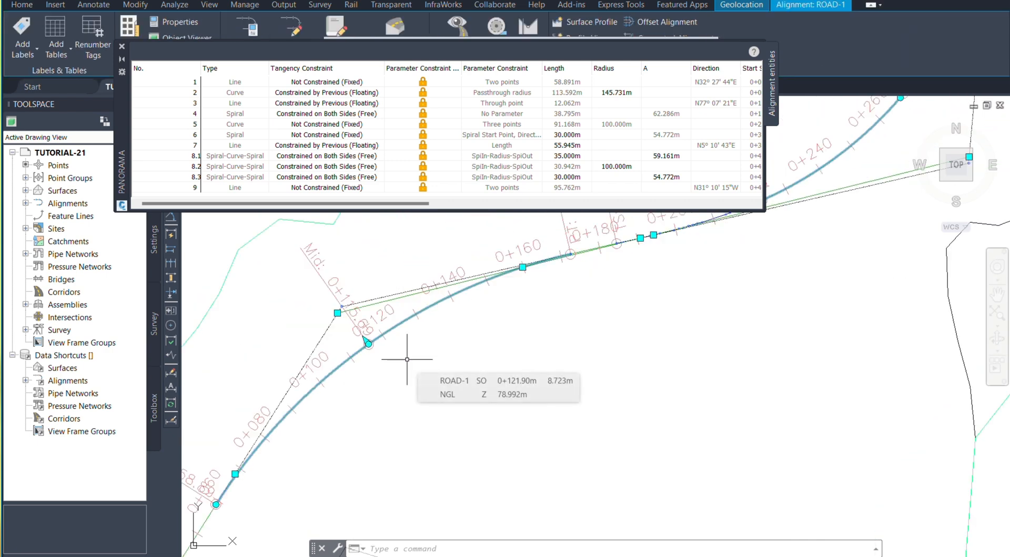
key(Escape)
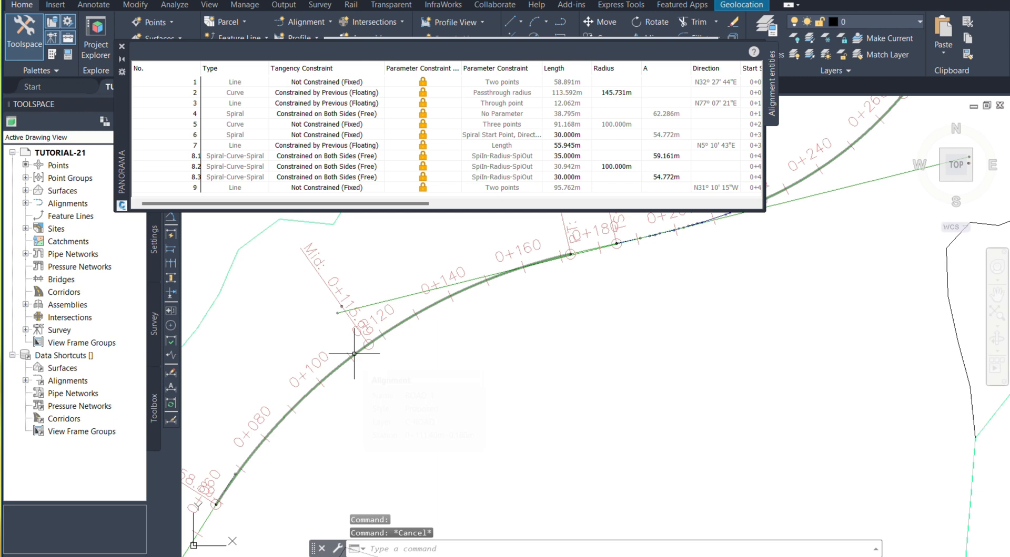
Step: Set the tangency constraint of entity 2 (curve) to Constrained by Next (Floating) and clear the selection
click(320, 94)
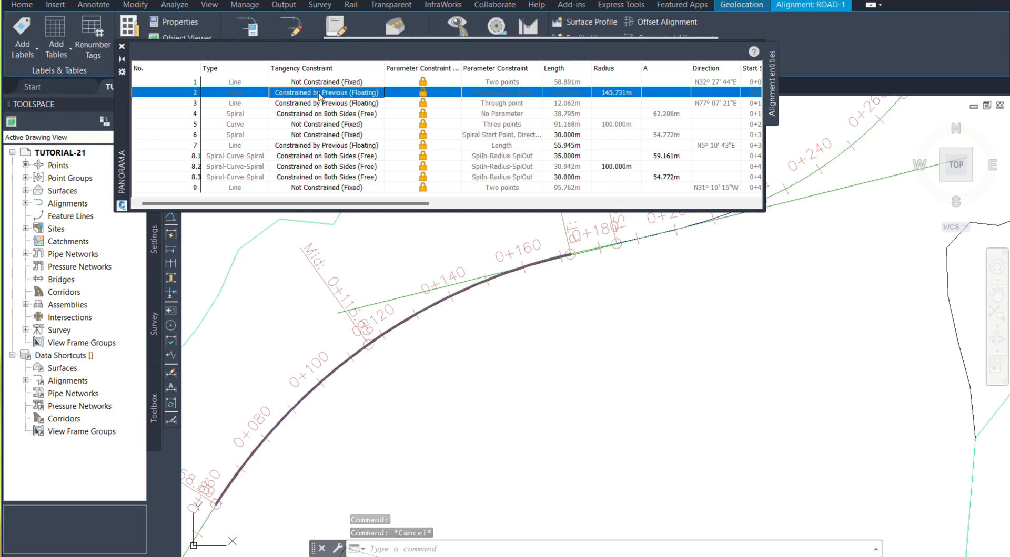
click(320, 94)
click(319, 94)
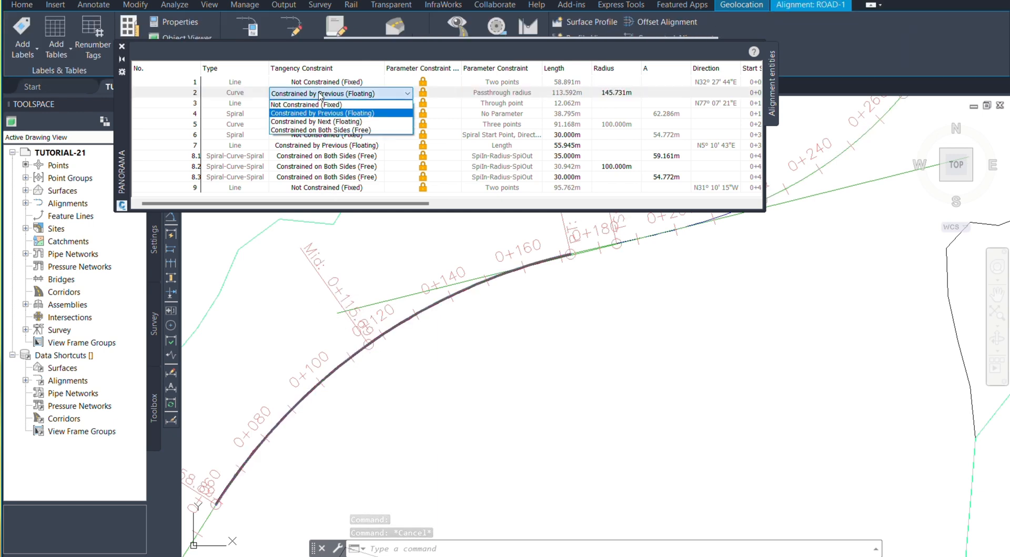
click(333, 122)
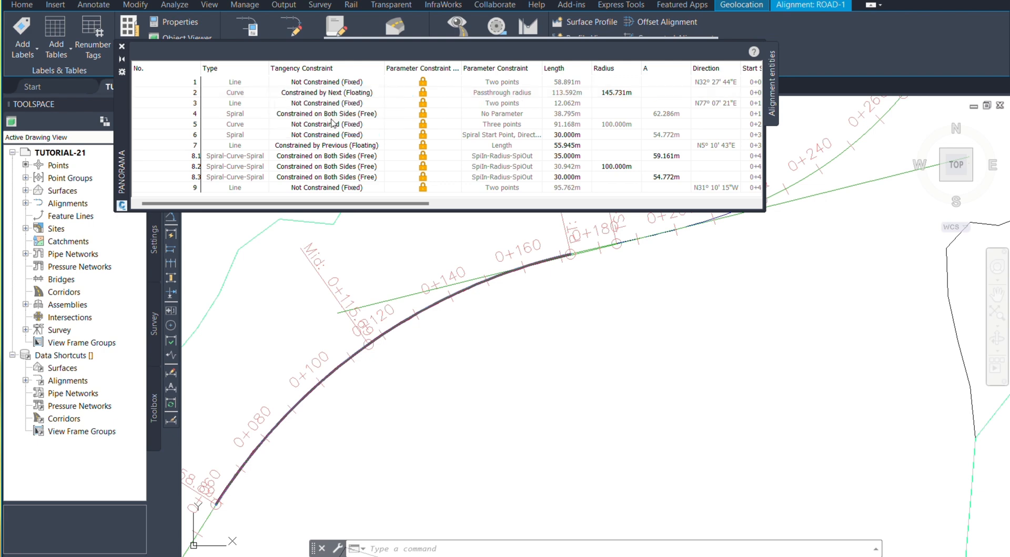
key(Escape)
key(Escape)
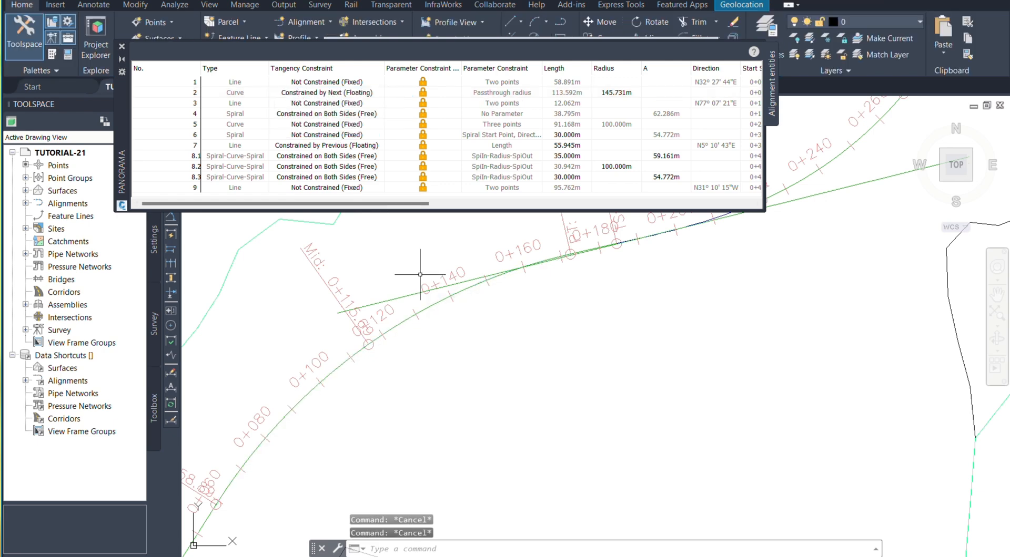
Step: Select the alignment and stretch the first curve's midpoint outward by about 5.98 m at roughly 142°
scroll(420, 274, down, 4)
scroll(360, 330, up, 5)
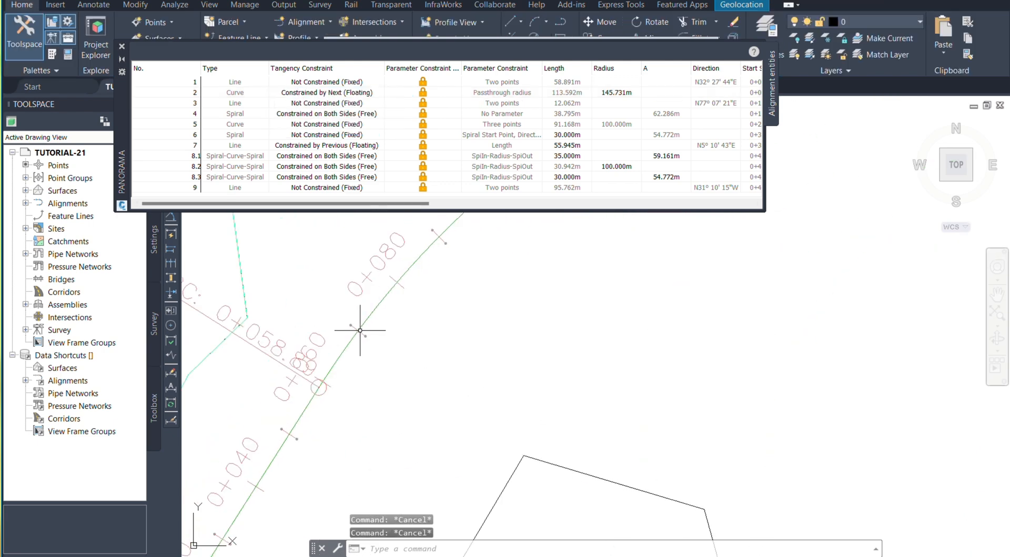
click(359, 332)
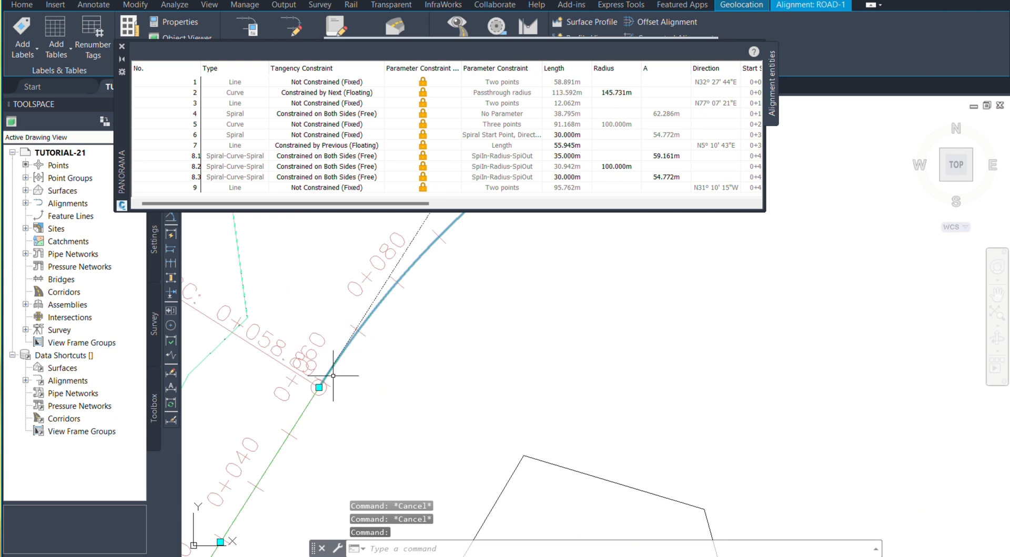
scroll(417, 401, down, 4)
scroll(416, 371, up, 4)
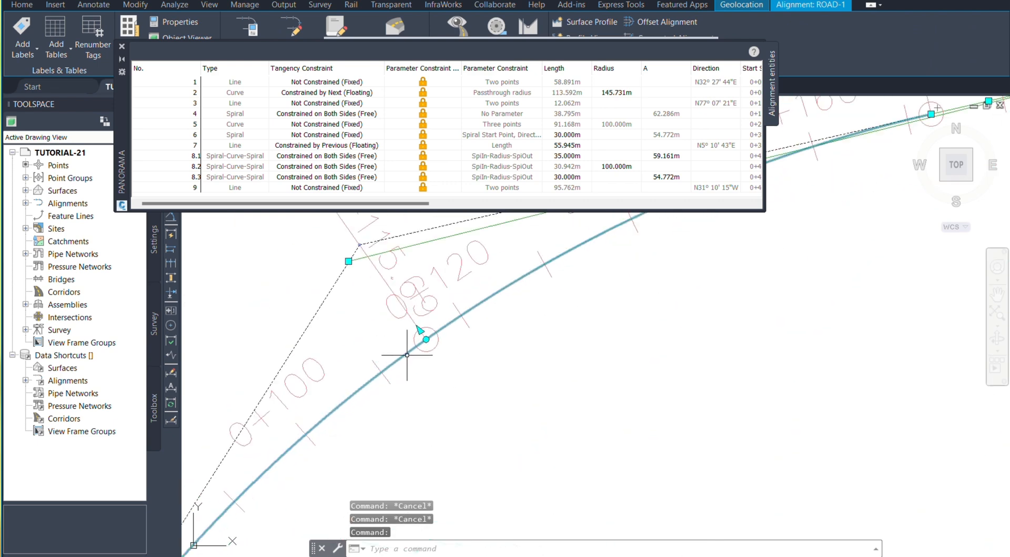
click(426, 340)
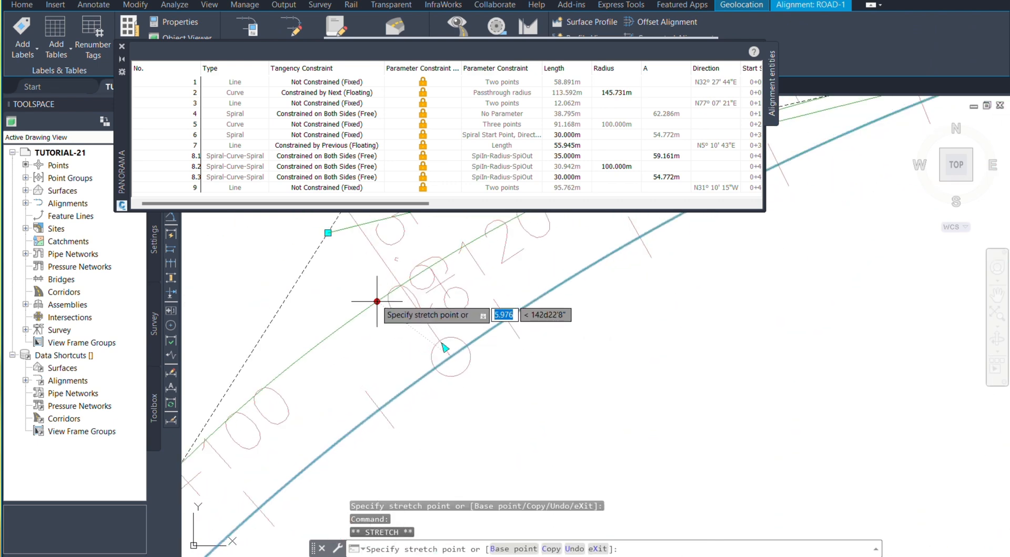
click(376, 301)
scroll(388, 312, down, 3)
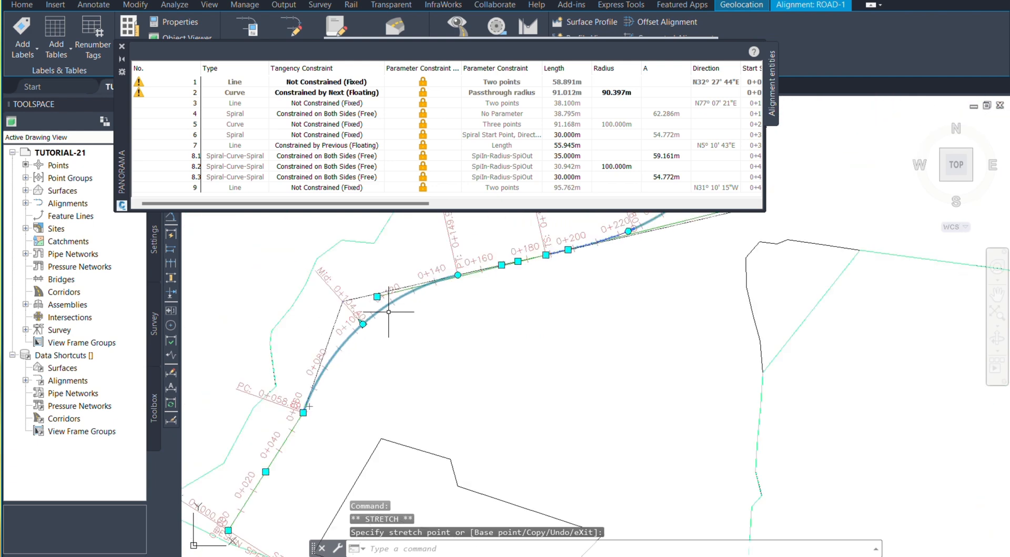
key(Escape)
Step: Inspect the start and end of the stretched first curve for tangency with the adjoining lines
scroll(361, 360, up, 4)
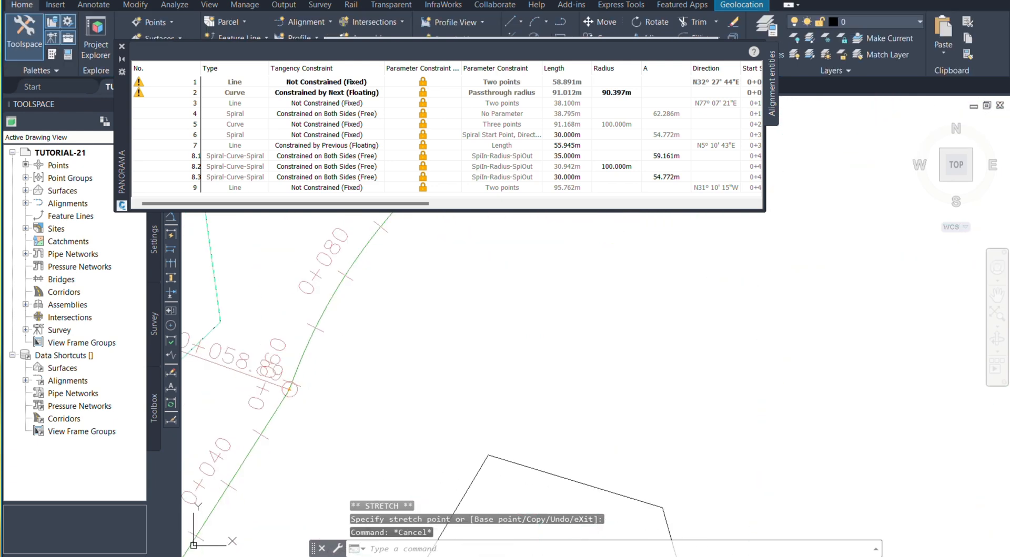
scroll(349, 354, down, 4)
scroll(387, 300, up, 3)
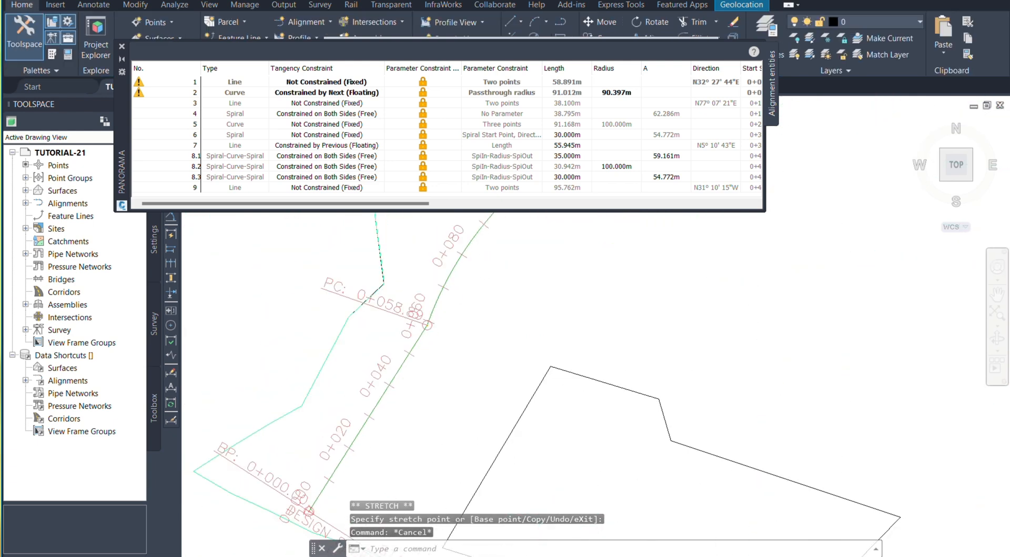
scroll(473, 263, up, 3)
click(410, 337)
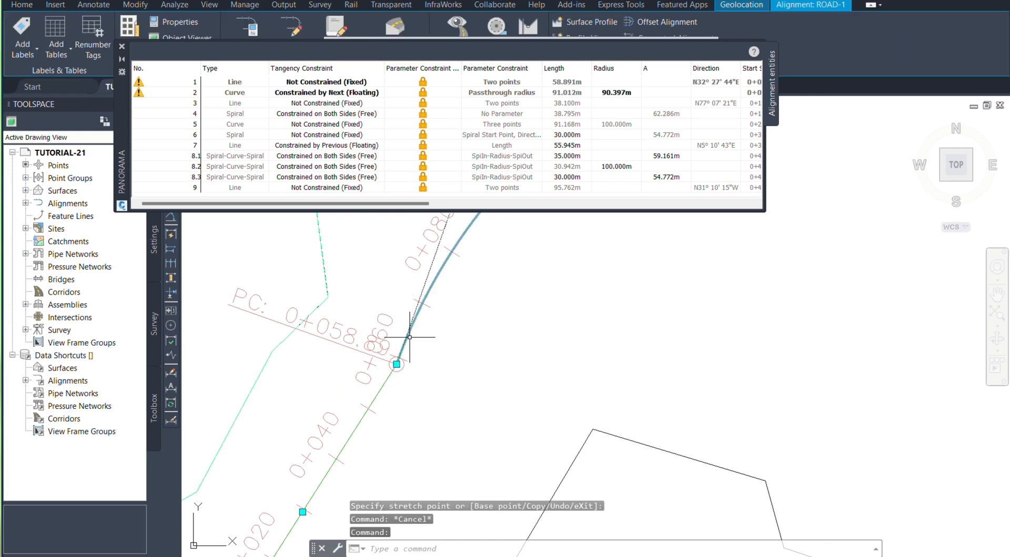
scroll(368, 334, up, 3)
key(Escape)
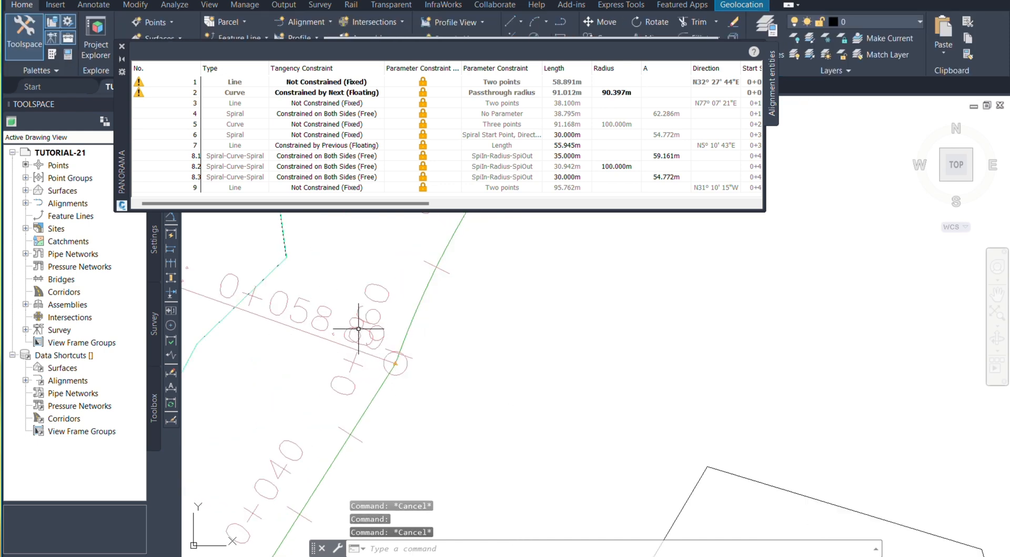
scroll(358, 329, down, 5)
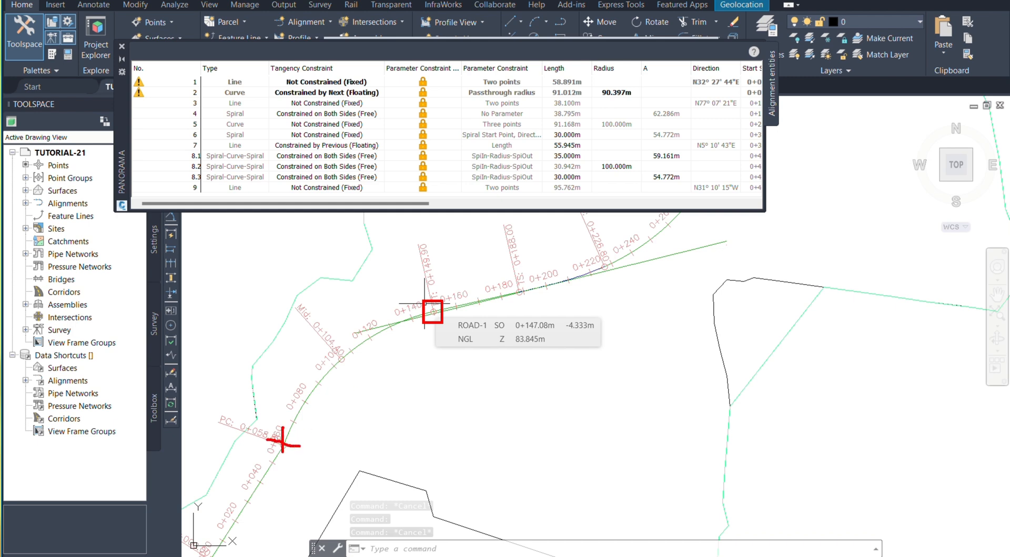
Step: Undo the last midpoint stretch of the first curve
key(ctrl+z)
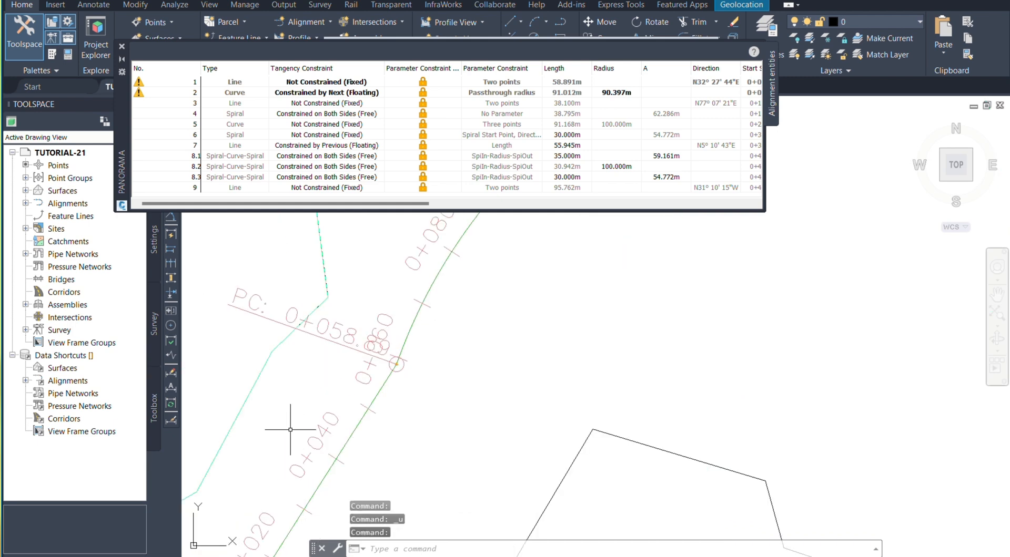
scroll(291, 430, down, 5)
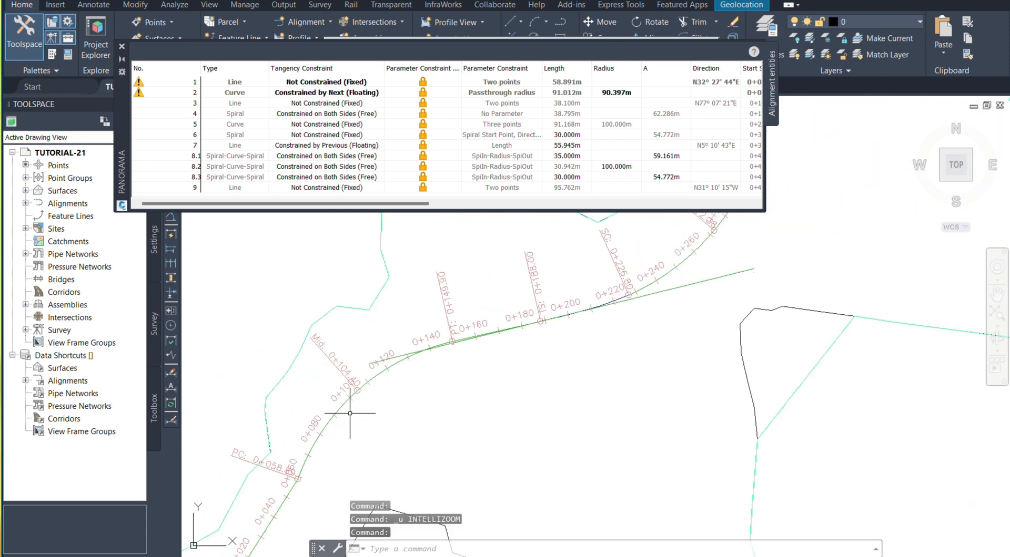
key(ctrl+z)
scroll(360, 408, down, 4)
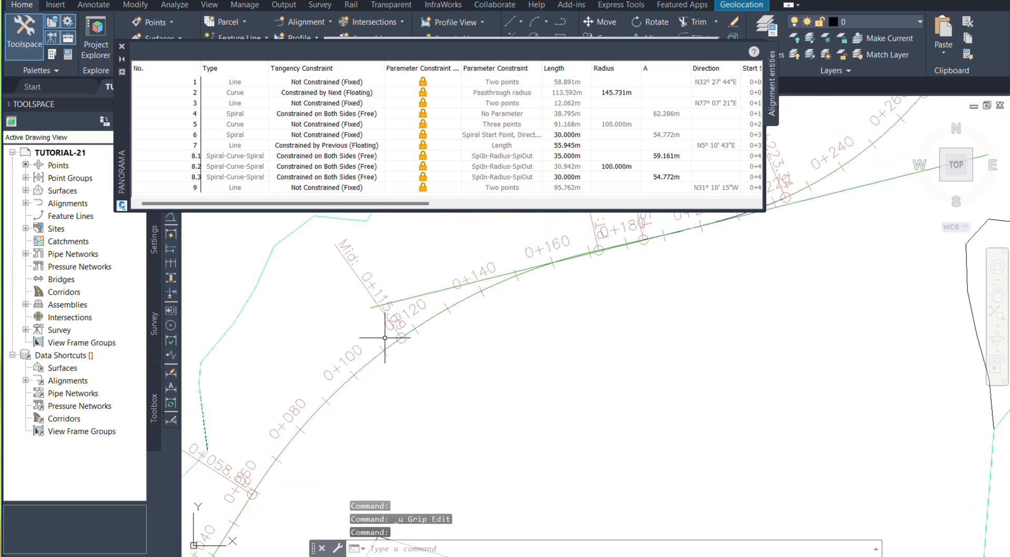
Step: Set the tangency constraint of entity 2 (curve) to Constrained on Both Sides (Free)
click(332, 94)
click(333, 94)
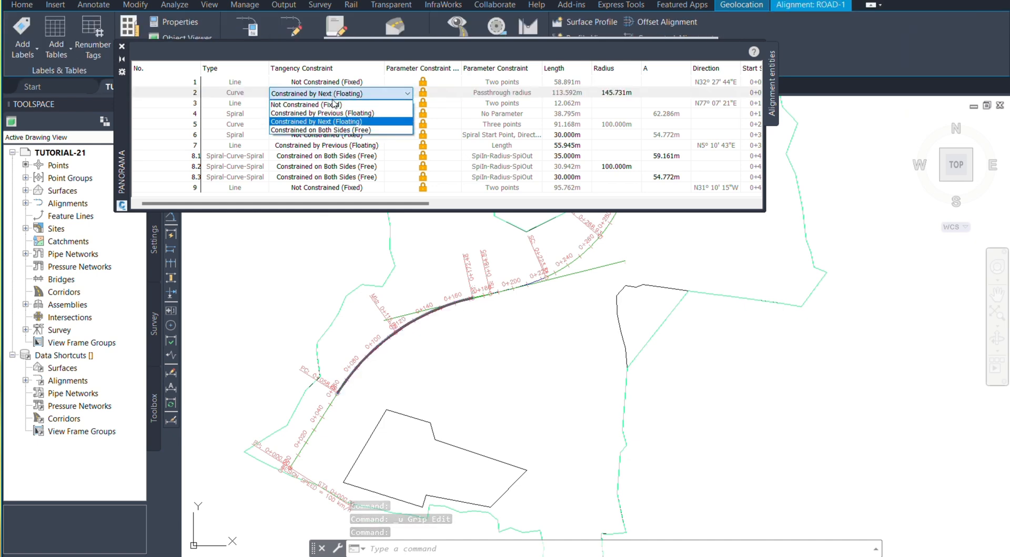
click(347, 130)
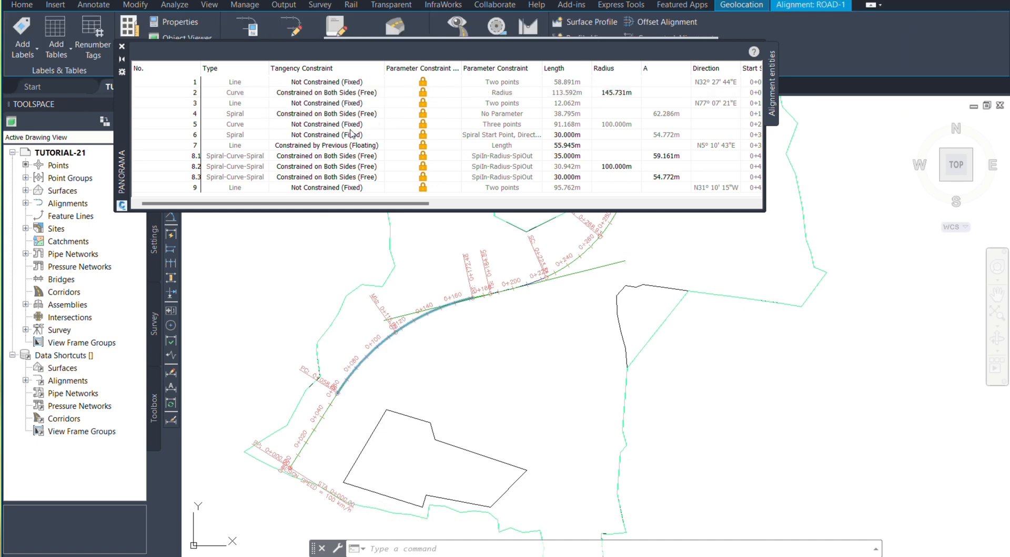
Step: Unlock the parameter constraint of entity 1, the first line of the alignment
scroll(304, 307, down, 4)
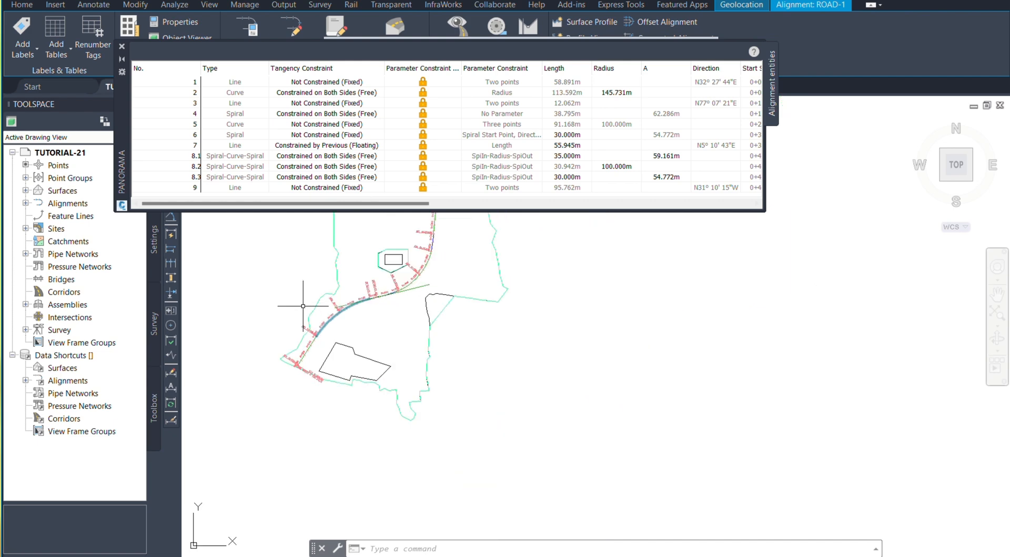
scroll(373, 227, up, 2)
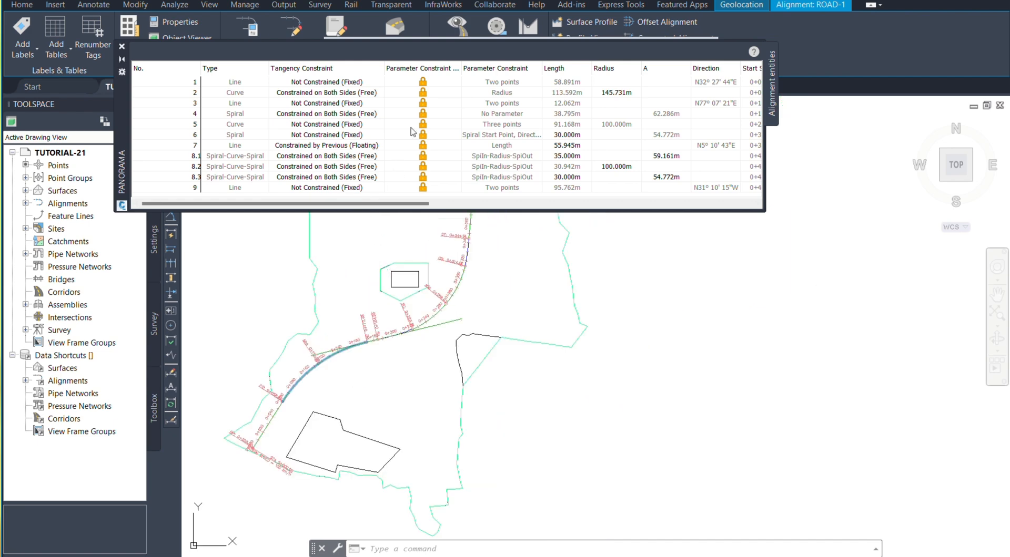
click(424, 82)
click(424, 81)
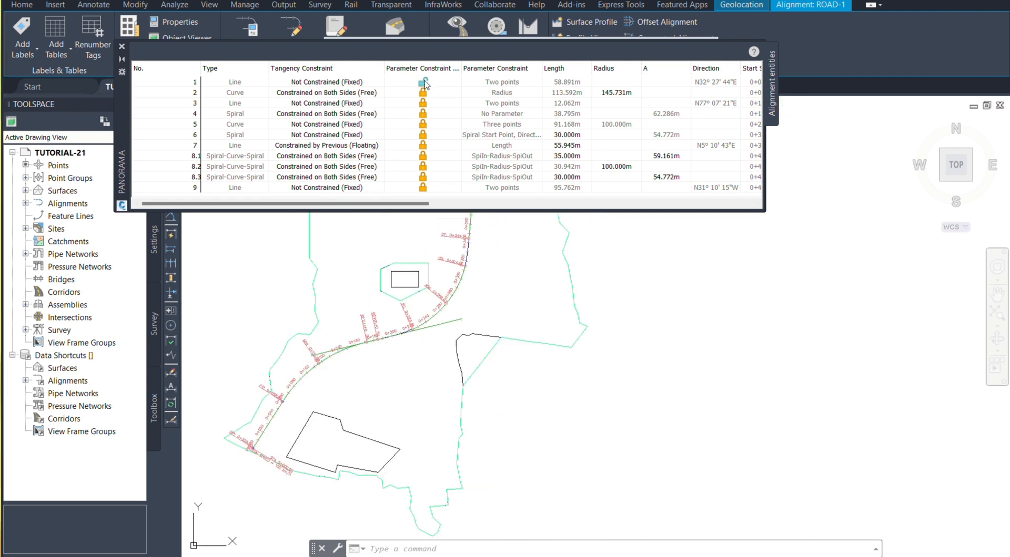
Step: Unlock the parameter constraint of entity 2, the first curve, and lock it again
click(424, 96)
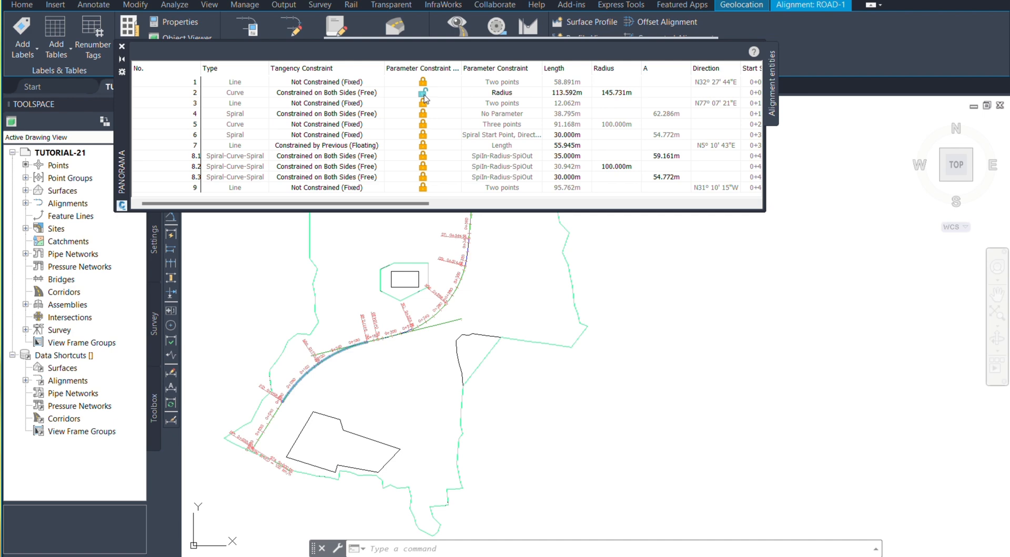
click(424, 96)
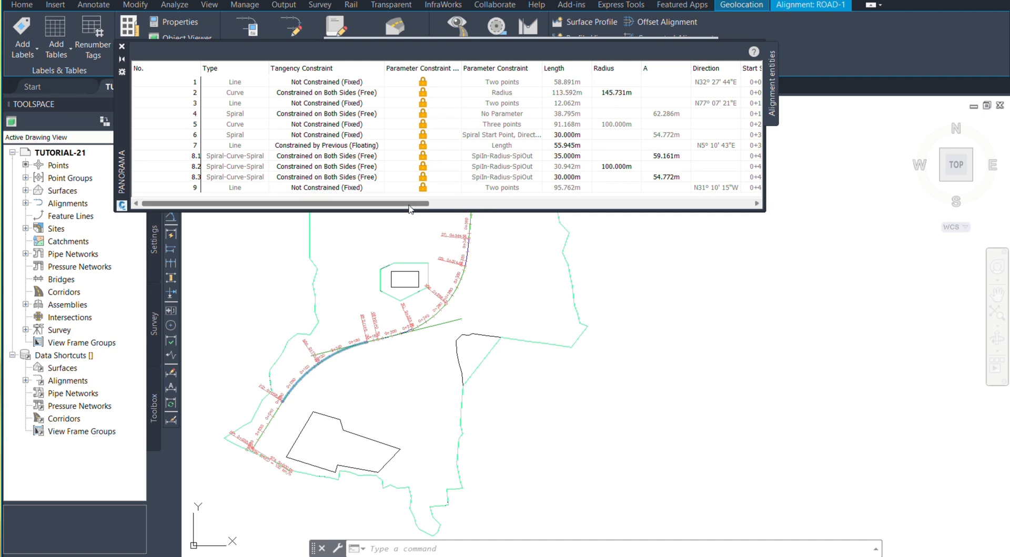
Step: Locate entity 1, the first line, in the drawing and check whether its length can be edited
drag(409, 205, 469, 212)
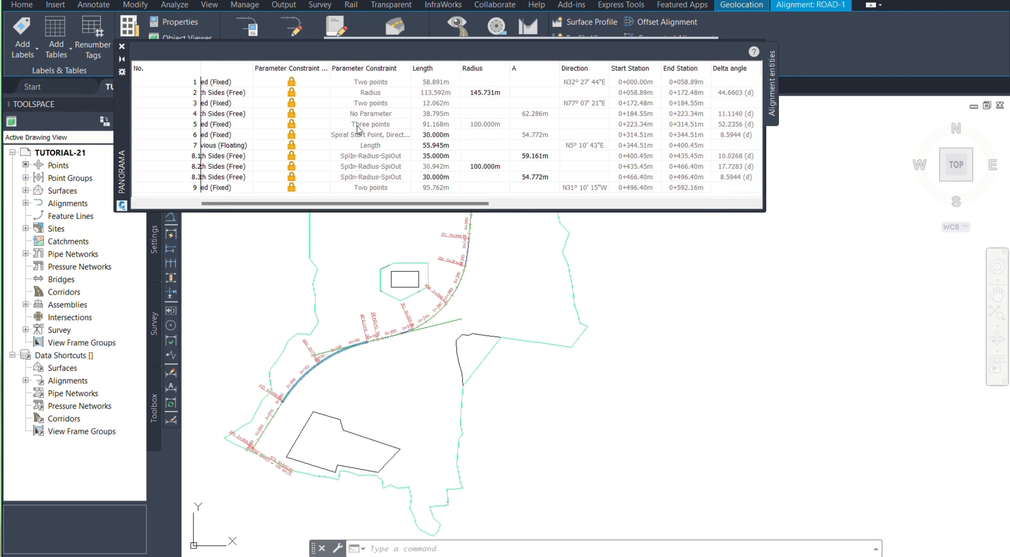
click(447, 84)
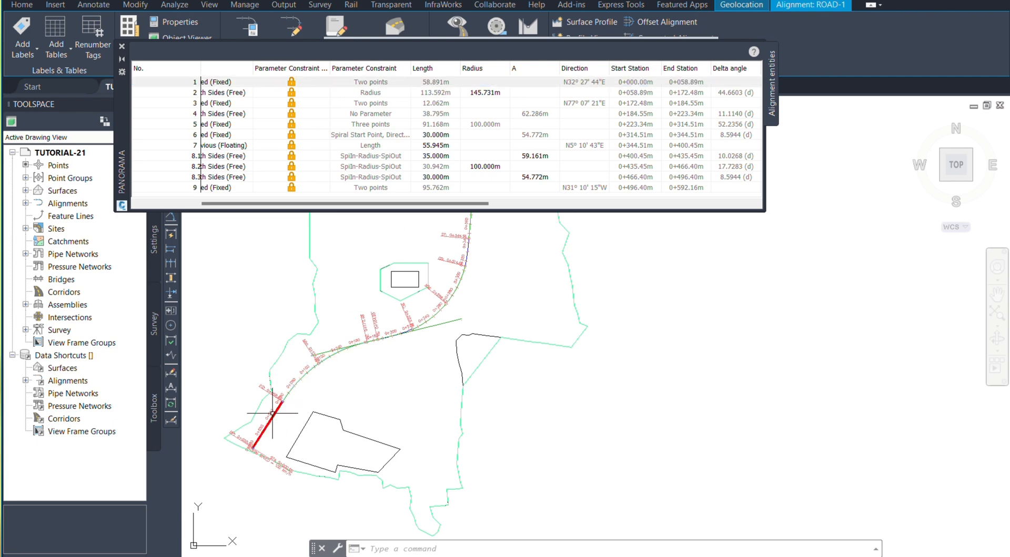
scroll(268, 415, up, 4)
scroll(282, 377, down, 4)
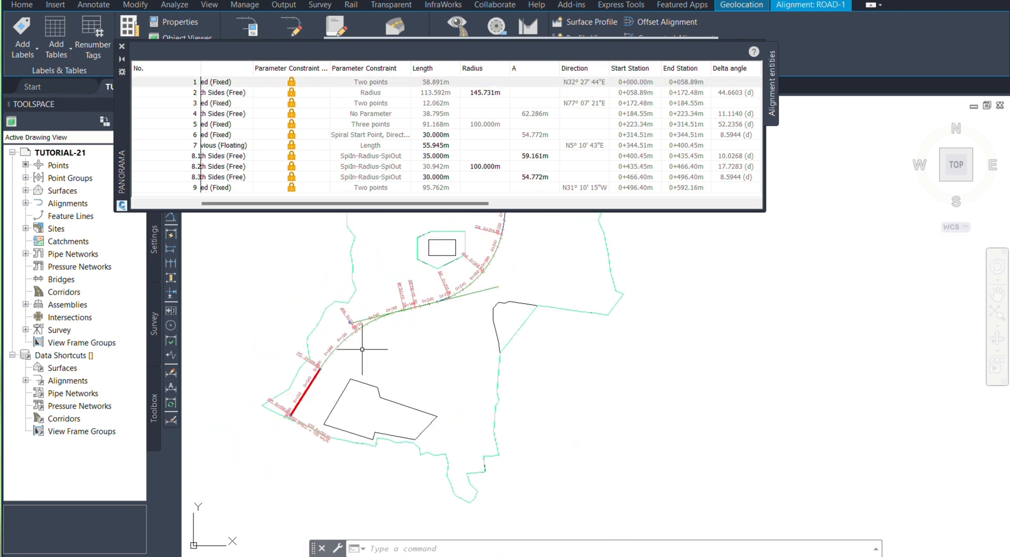
click(433, 84)
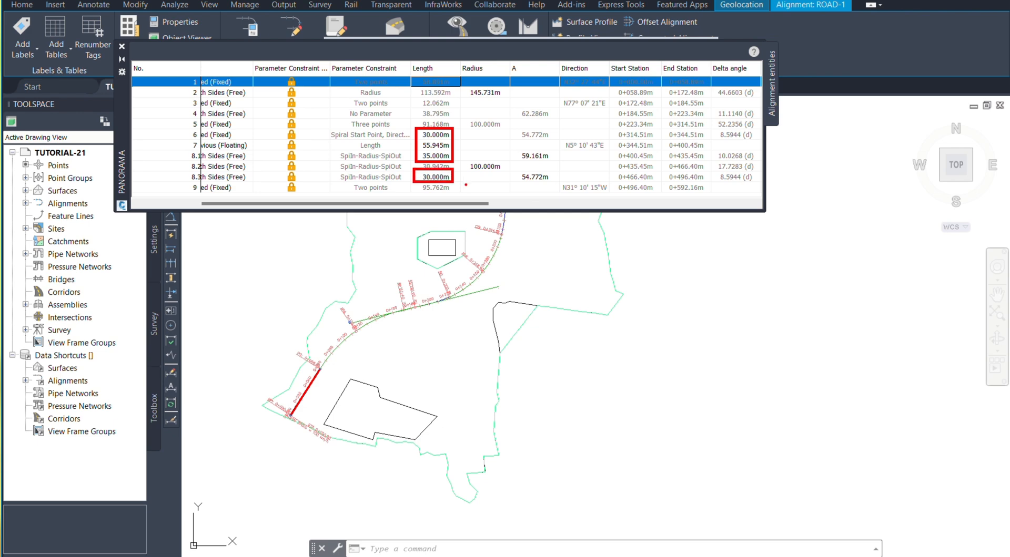
Step: Set the length of entity 8.1, the first spiral of the spiral-curve-spiral group, to 30 m
double_click(451, 157)
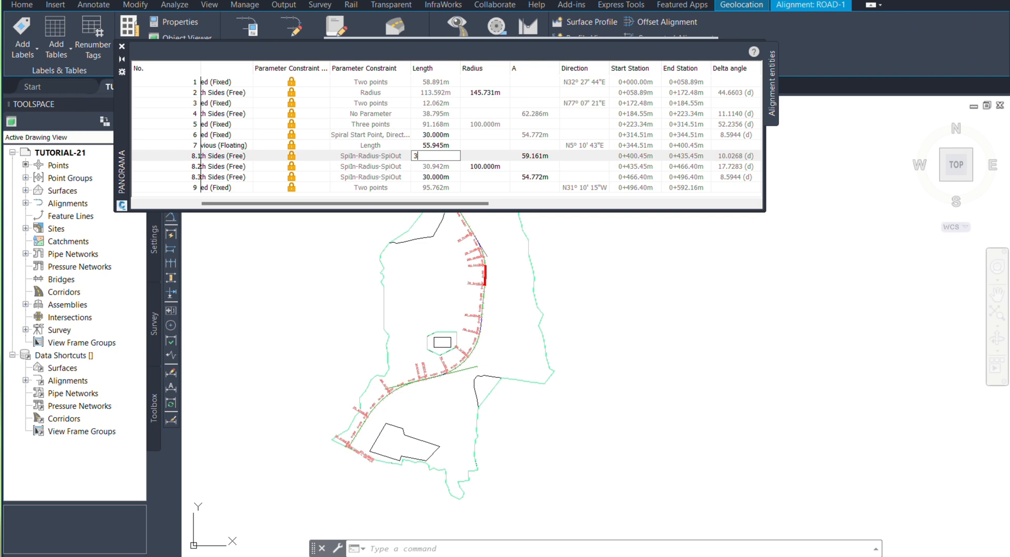
text(30)
key(Return)
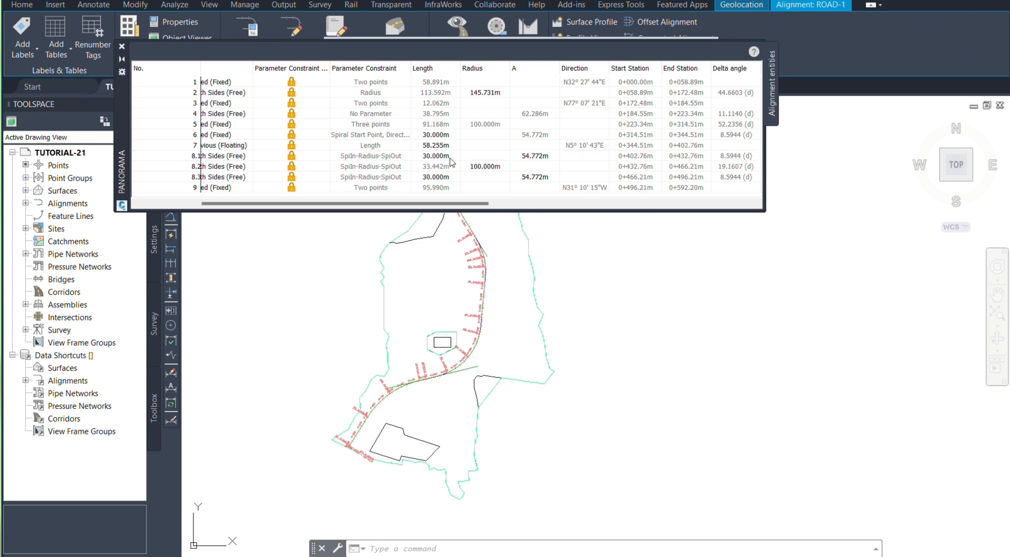
scroll(494, 316, up, 2)
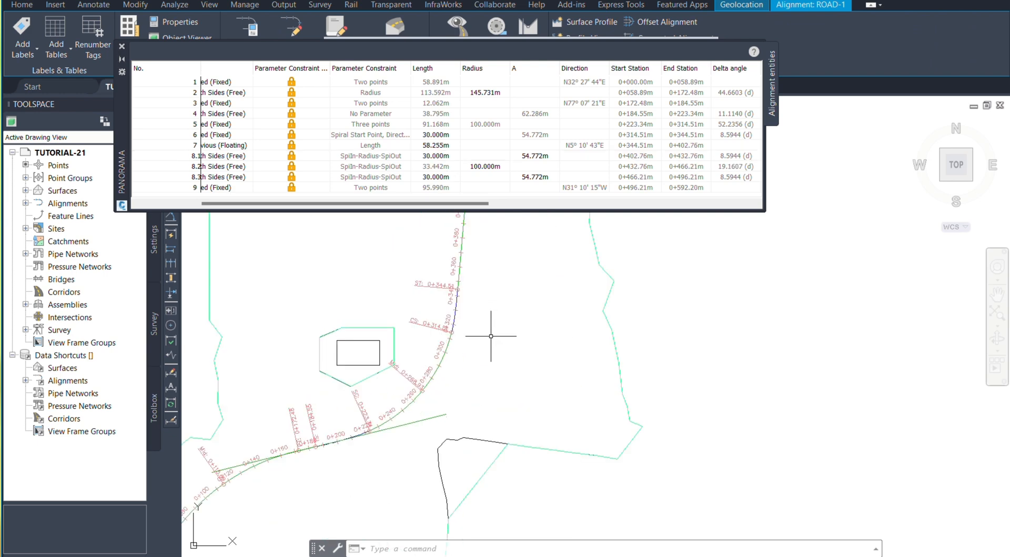
scroll(398, 444, down, 2)
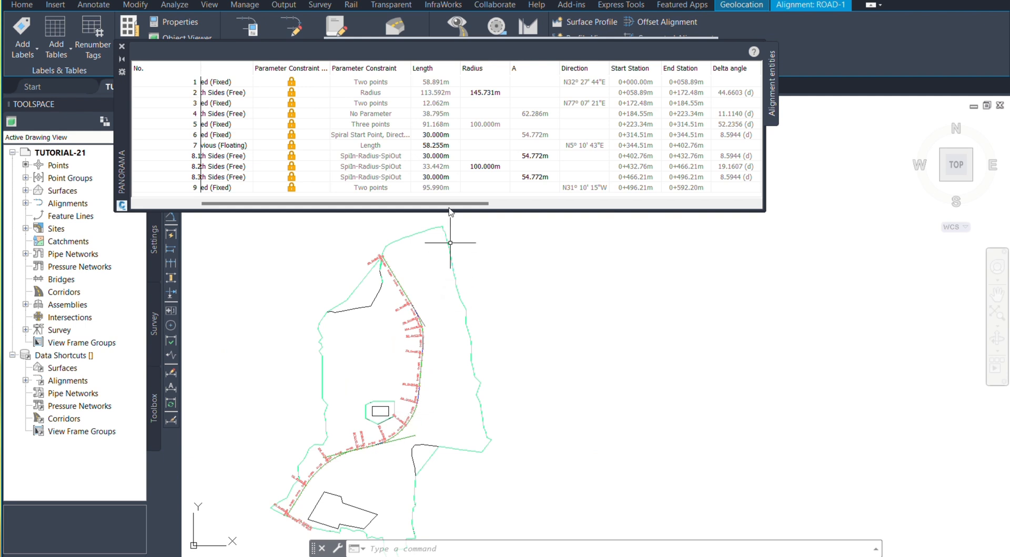
click(504, 94)
click(499, 92)
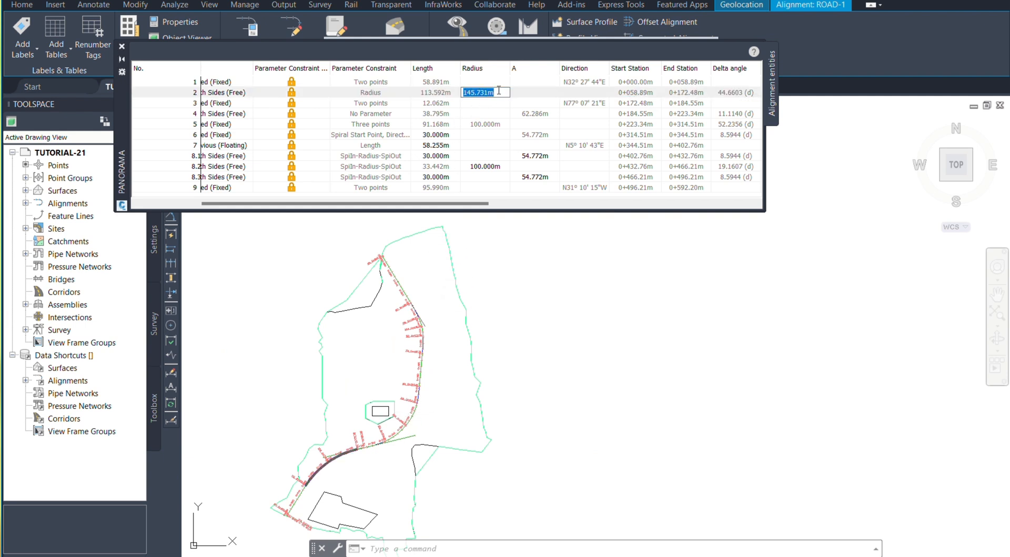
key(Escape)
scroll(331, 485, up, 10)
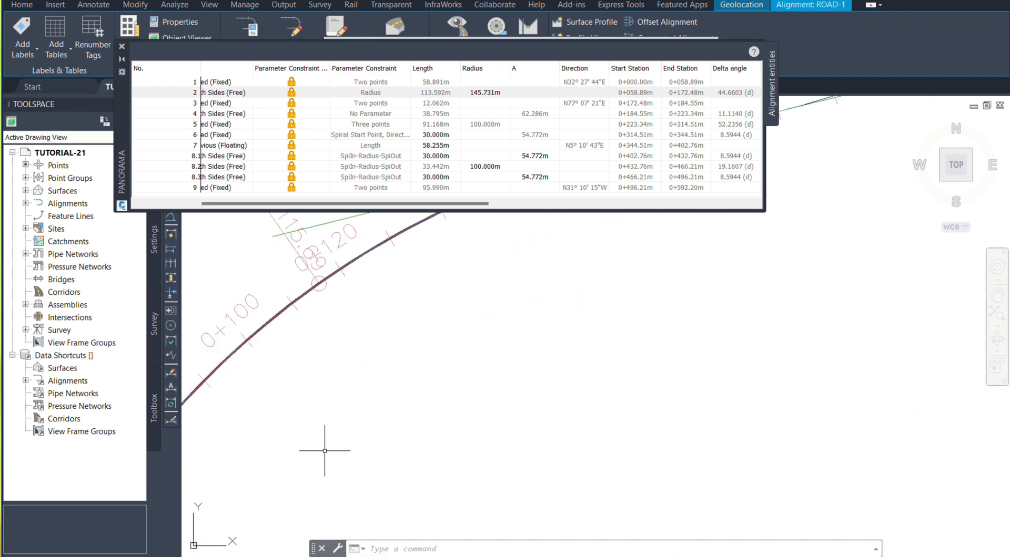
scroll(413, 368, down, 6)
scroll(492, 355, down, 2)
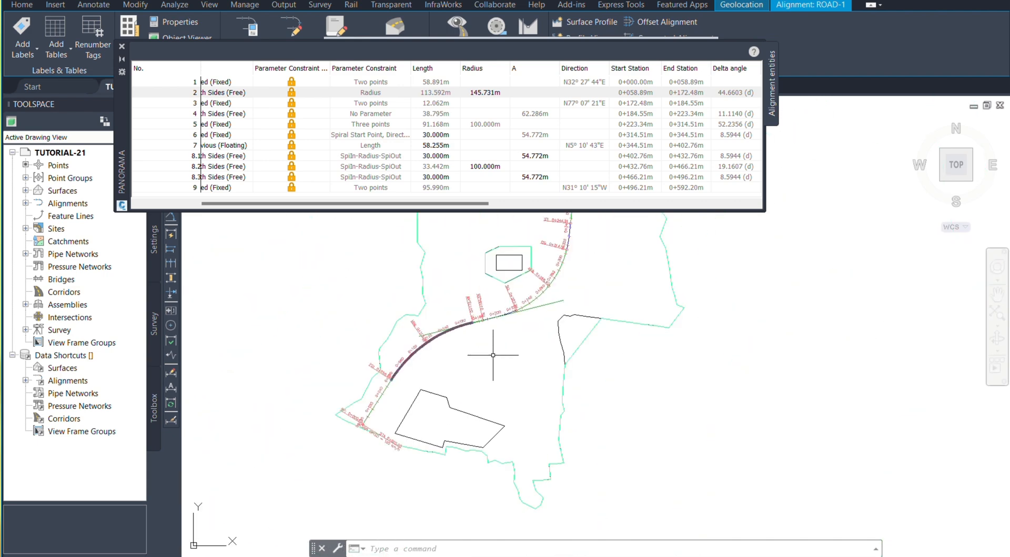
Step: Set the radius of entity 2, the first curve, to 150 m and inspect the curve in the drawing
click(504, 93)
key(Escape)
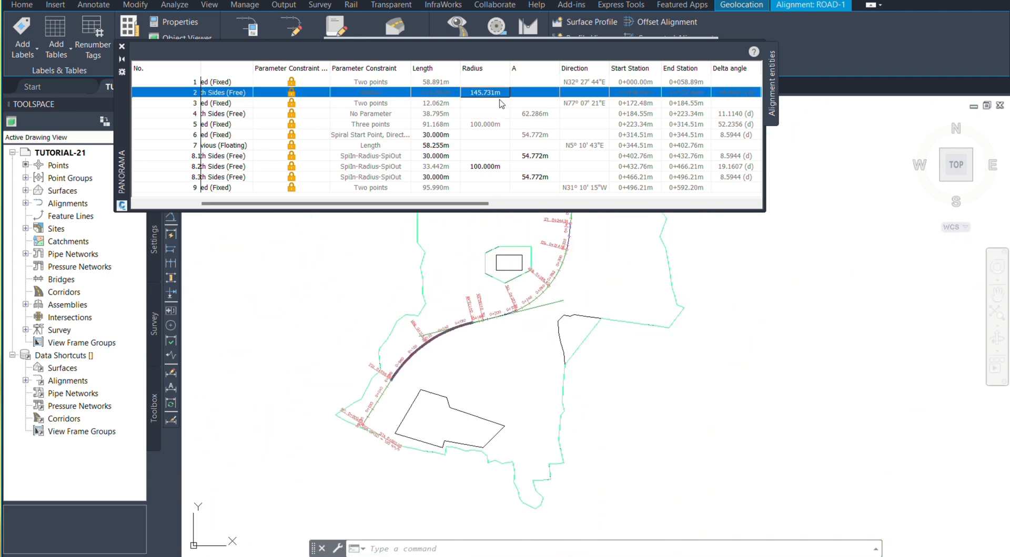
click(504, 93)
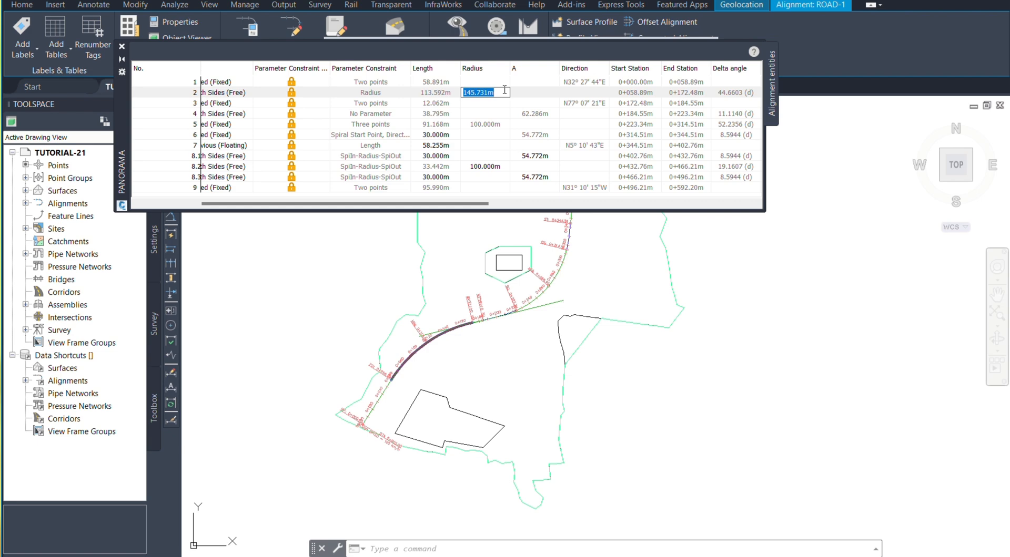
text(150)
key(Return)
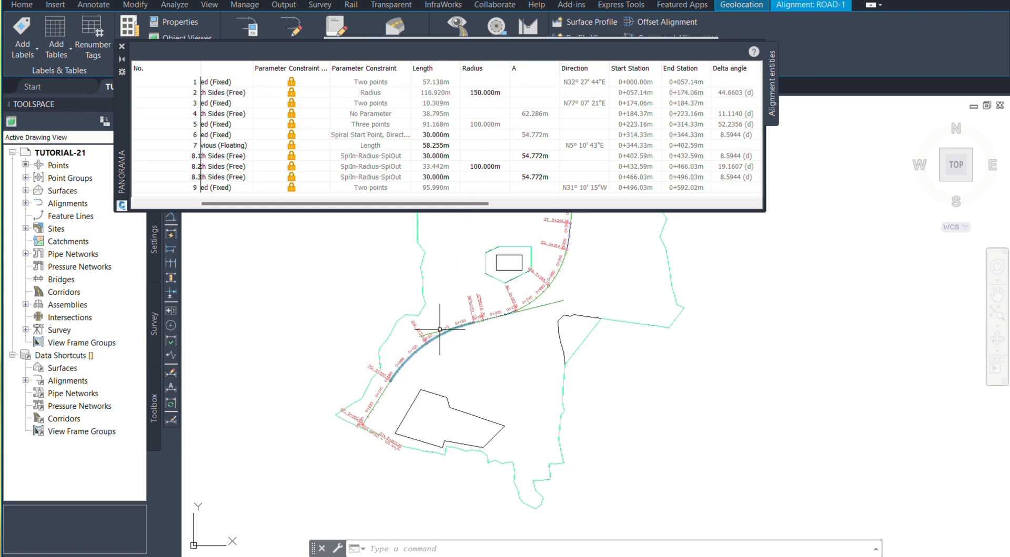
scroll(420, 371, up, 3)
scroll(350, 360, down, 3)
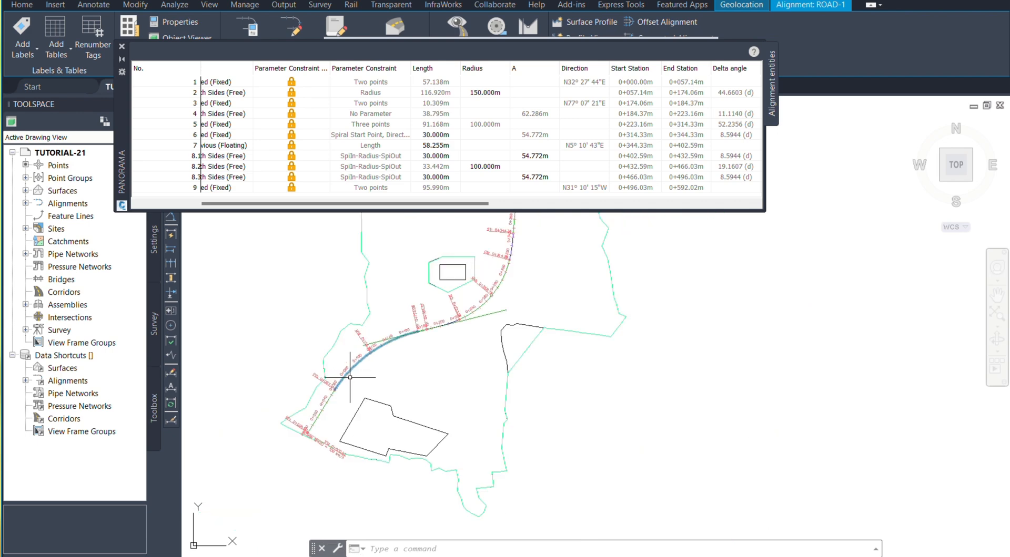
scroll(389, 378, down, 2)
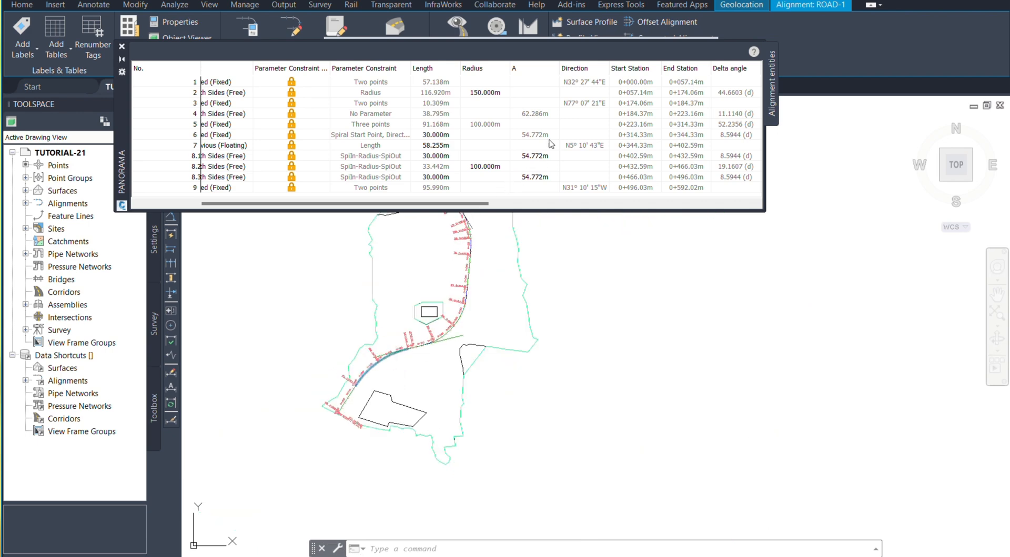
Step: Set the chord length of entity 2, the first curve, to 115 m
drag(461, 205, 509, 214)
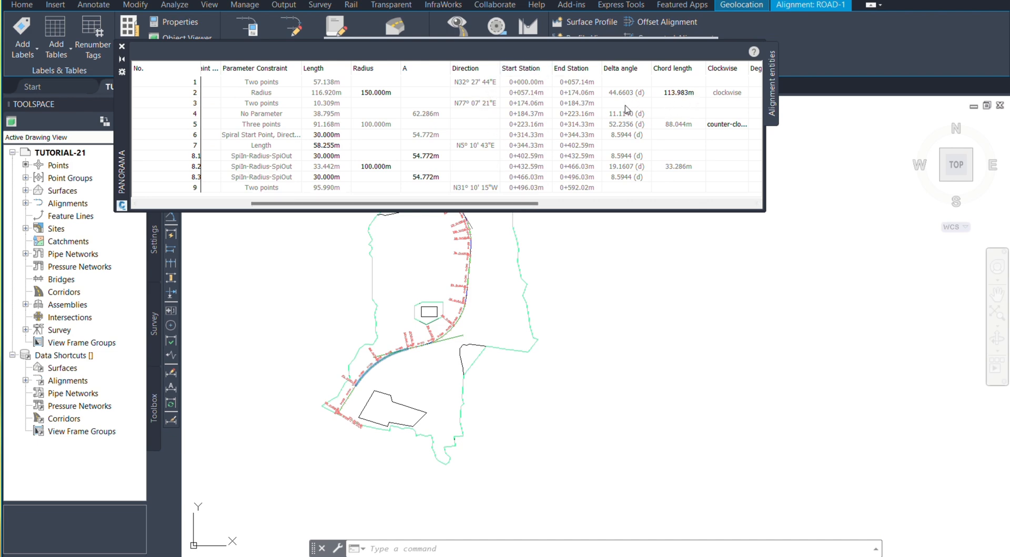
click(697, 95)
click(696, 93)
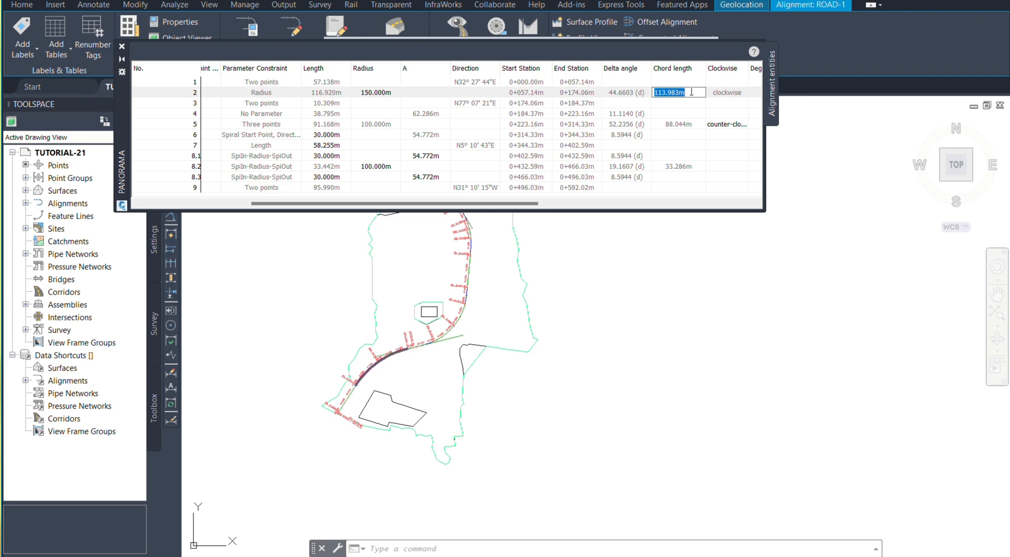
text(1)
text(5)
key(Return)
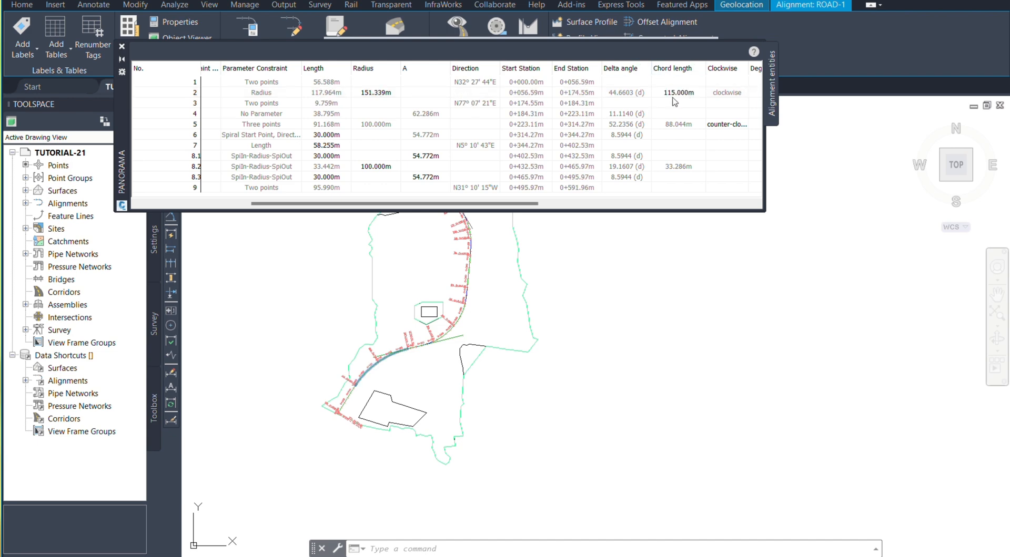
Step: Examine the entities' degree of curvature by arc and the spiral PI station, northing, easting and included angle values
drag(499, 206, 574, 217)
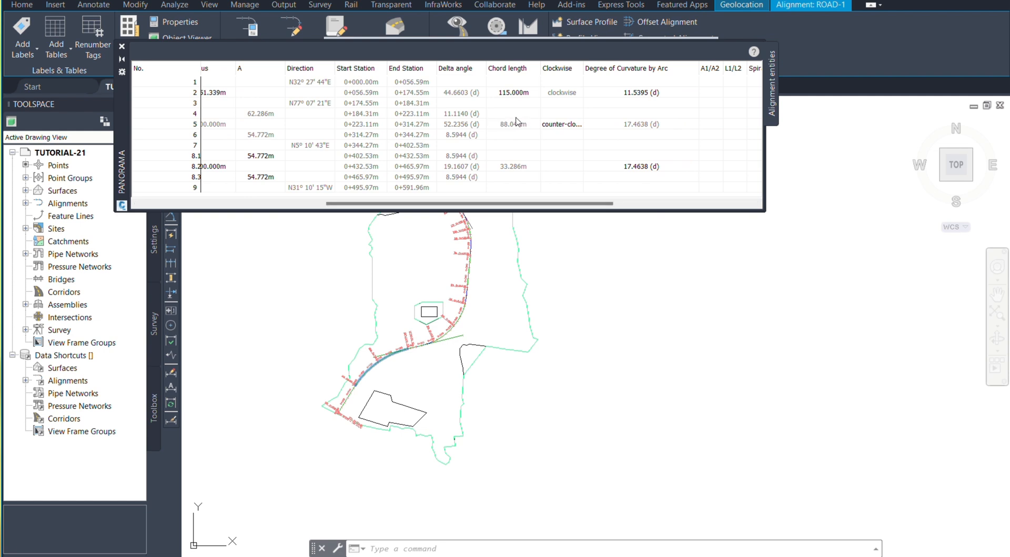
mouse_move(490, 105)
ctrl+mouse_down()
mouse_move(540, 120)
mouse_move(541, 147)
ctrl+mouse_up()
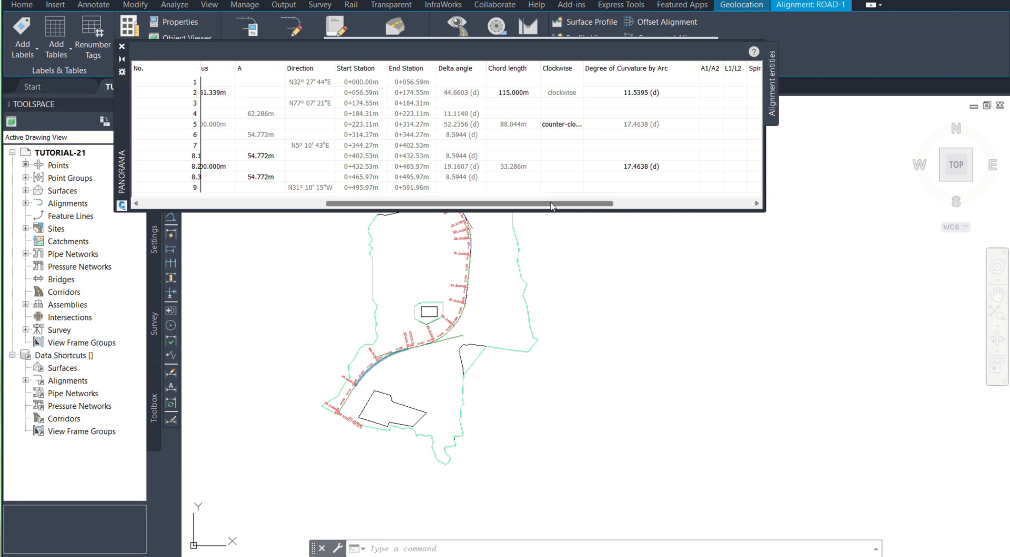
drag(551, 204, 707, 224)
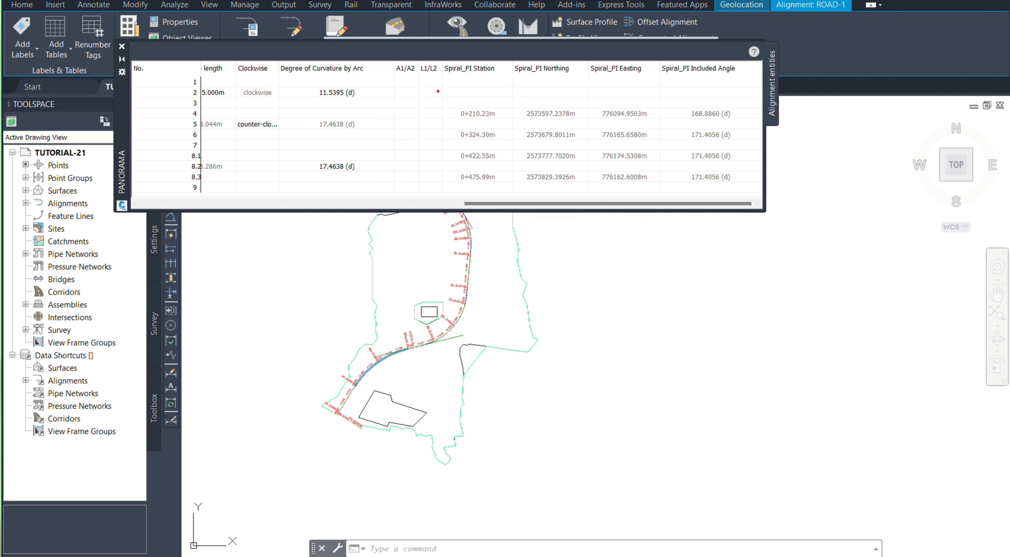
drag(437, 91, 752, 196)
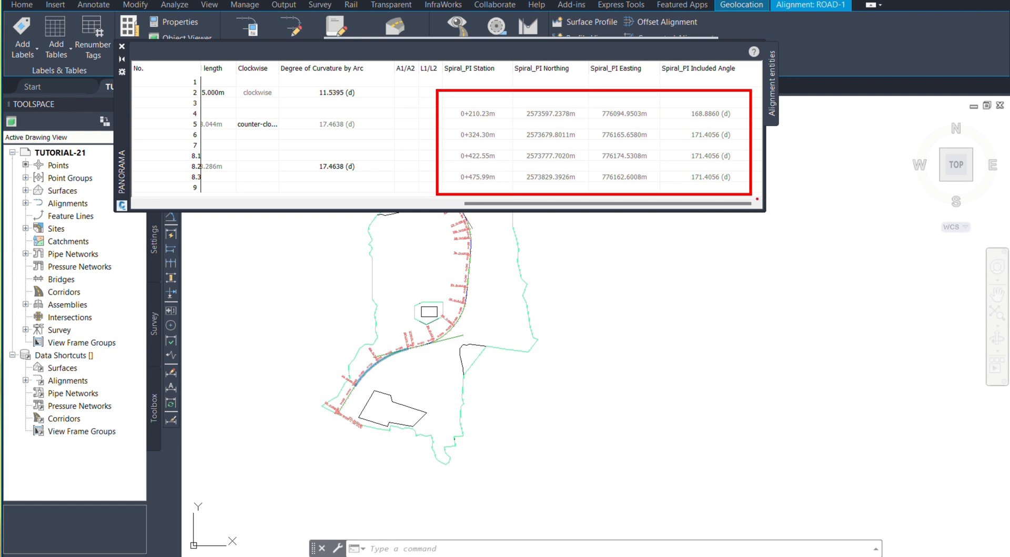
key(Escape)
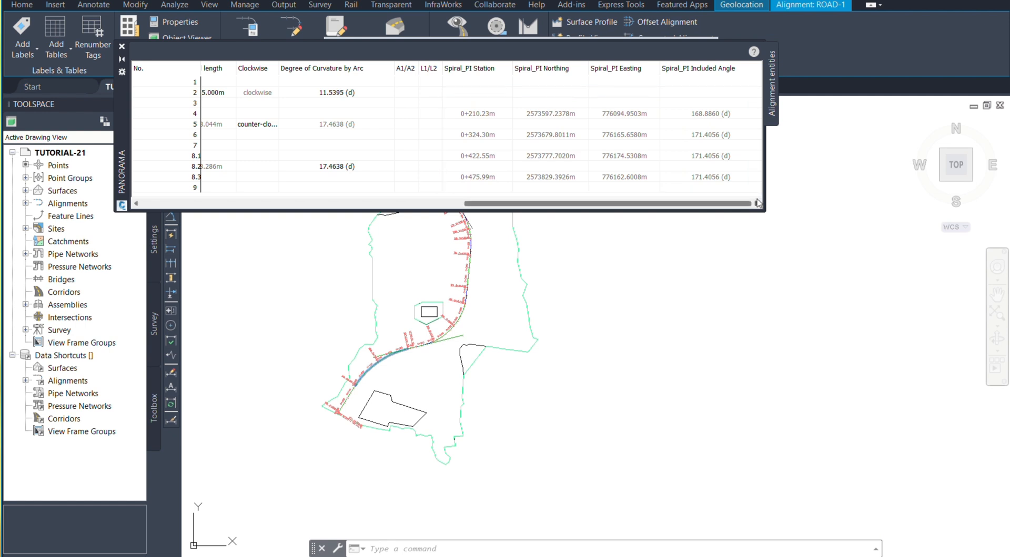